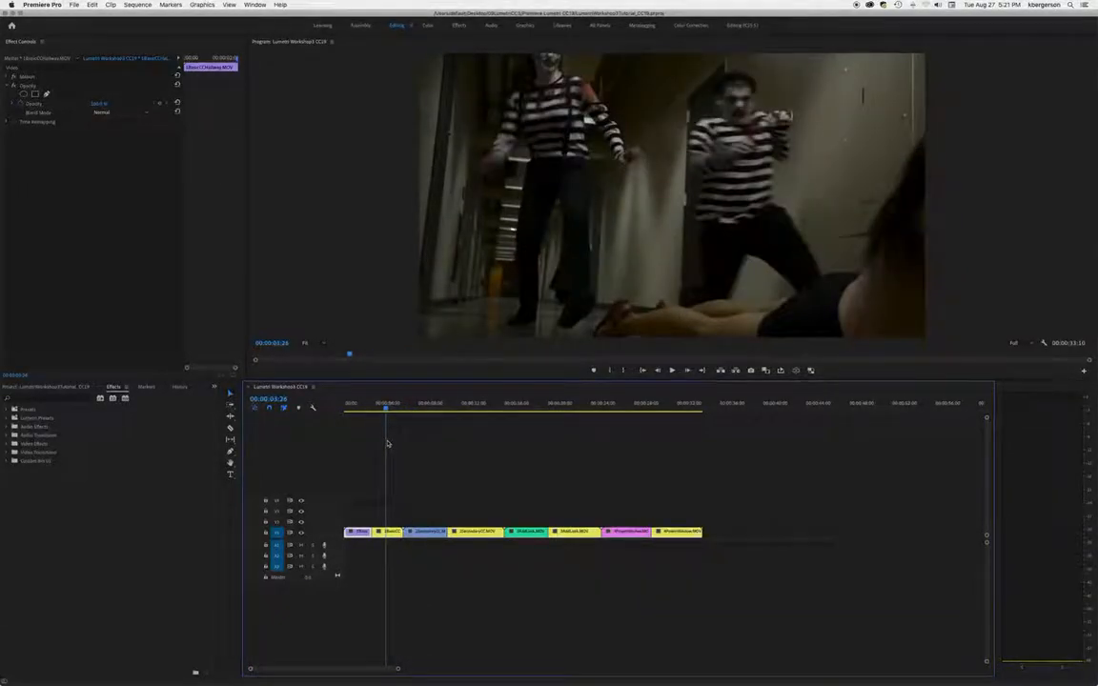
Select the second (yellow) 1BasicCCHallway clip and switch to the Color workspace with Lumetri Scopes displayed.
click(392, 534)
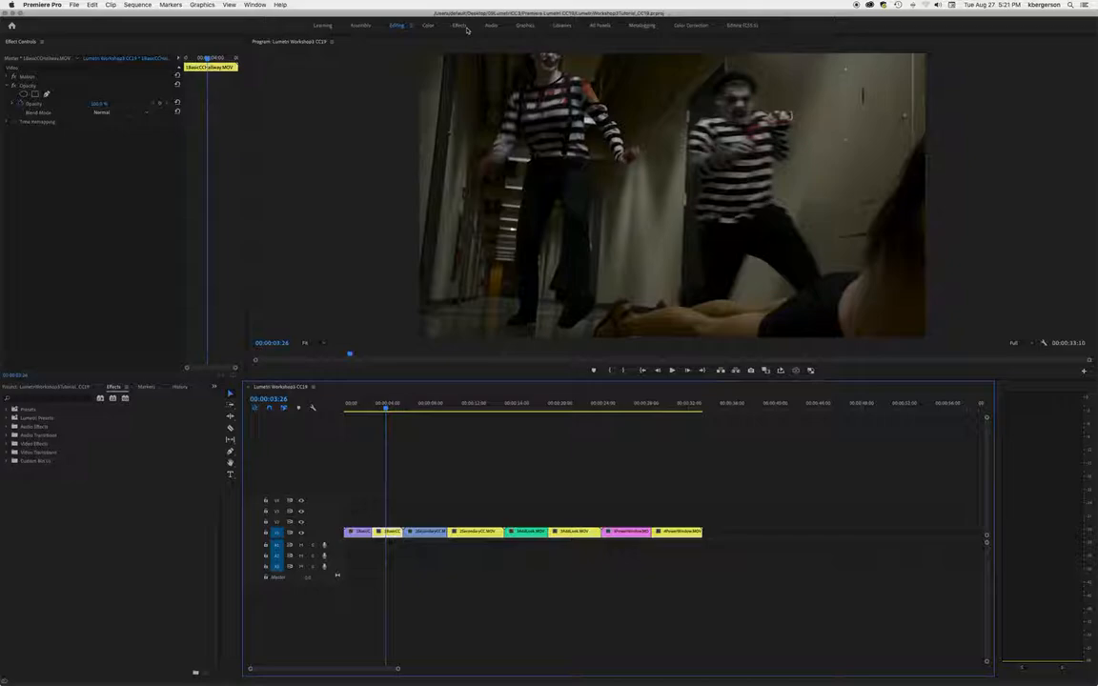
click(428, 25)
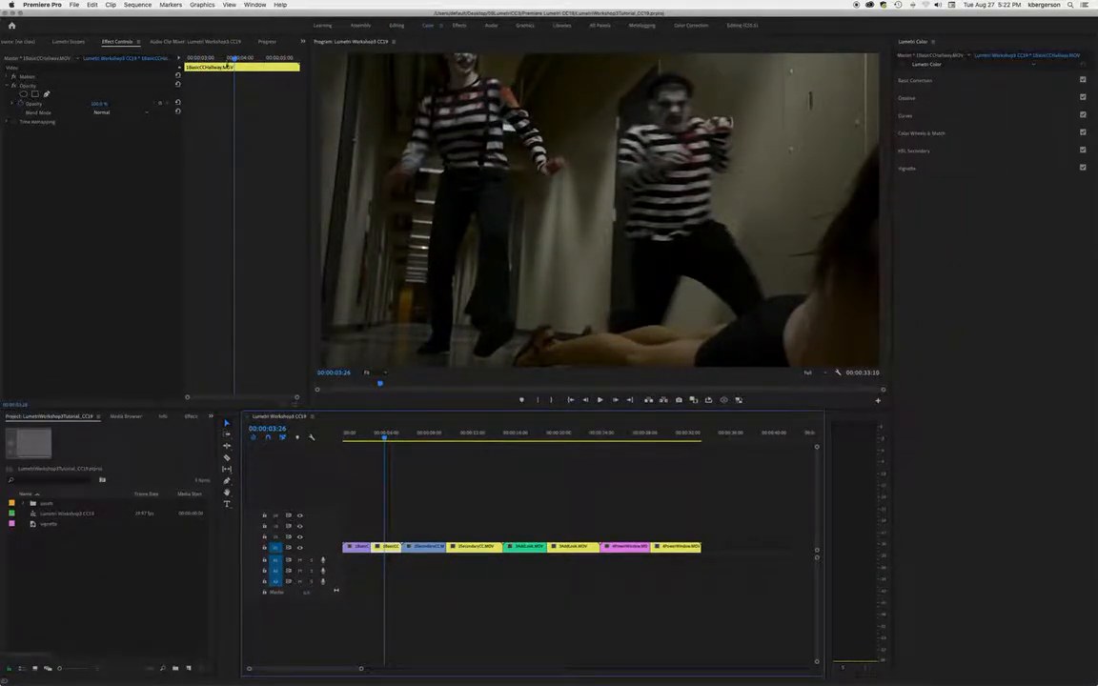
click(67, 41)
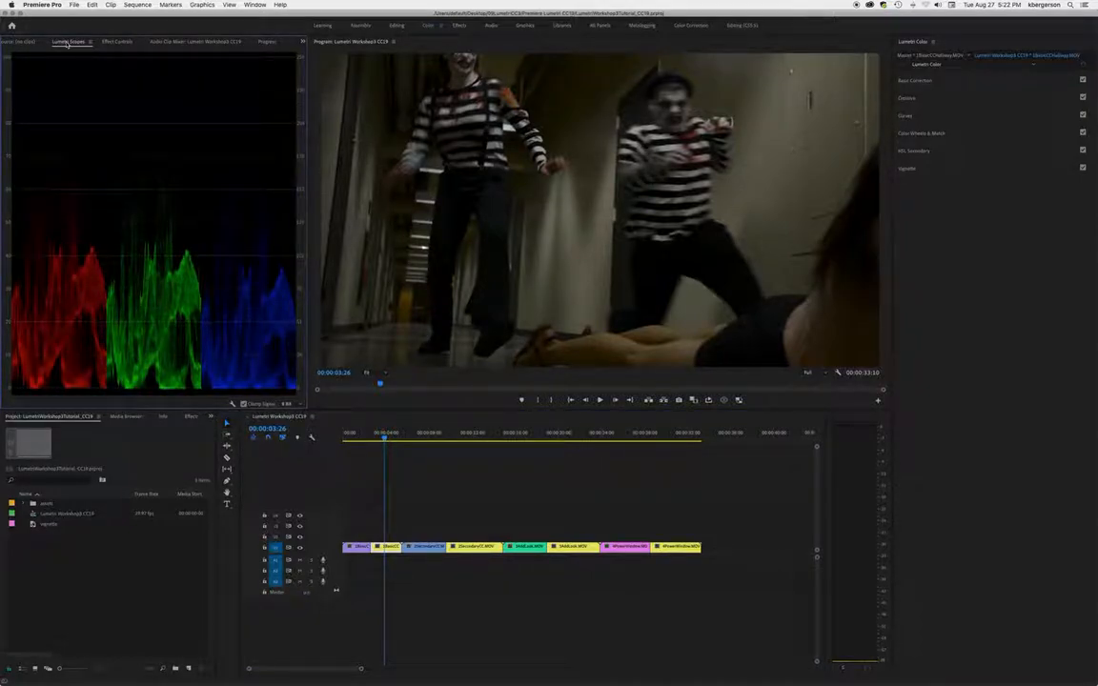
click(256, 5)
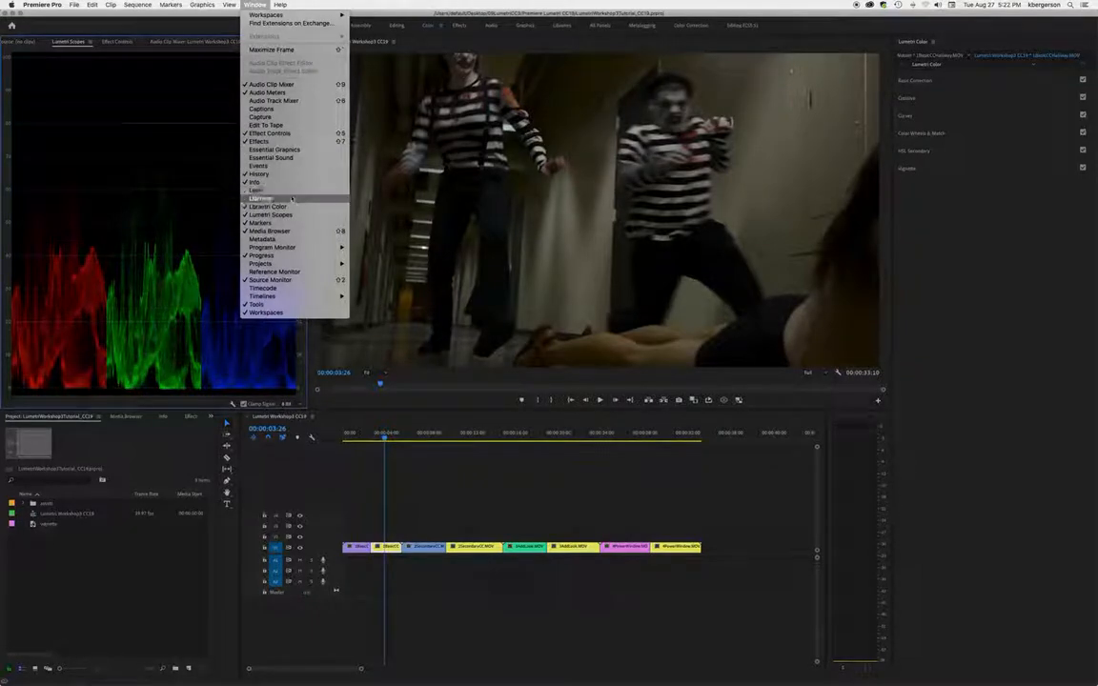
click(138, 194)
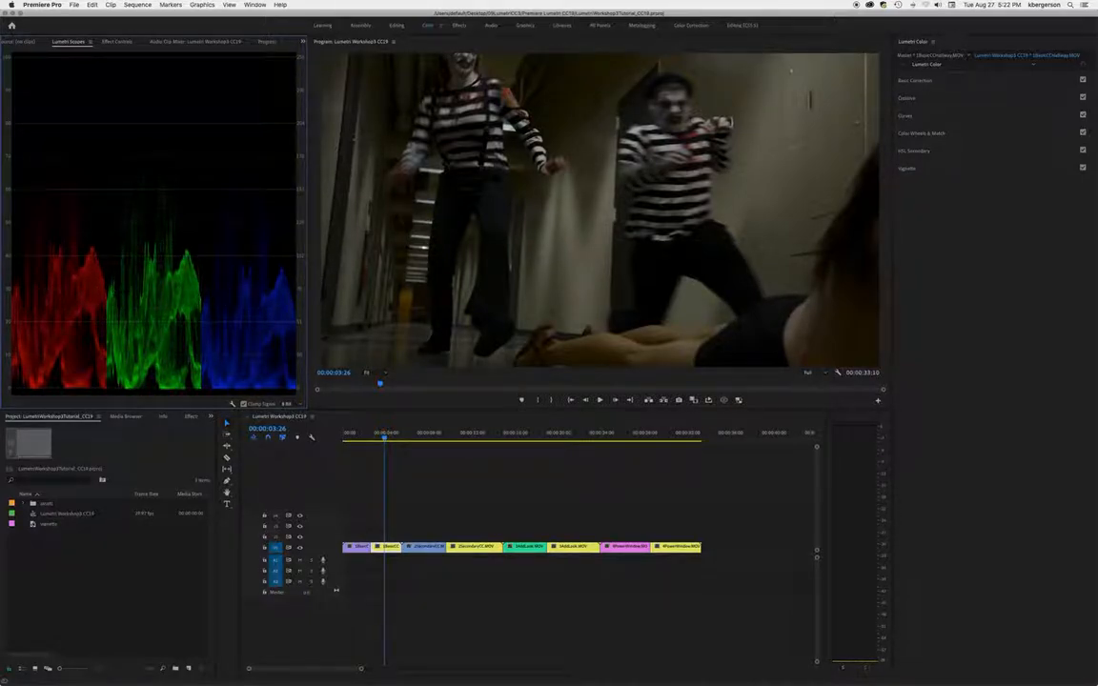
Try white-balancing the hallway clip in Basic Correction by sampling a point in the image, and reset the Lumetri Color effect.
click(959, 81)
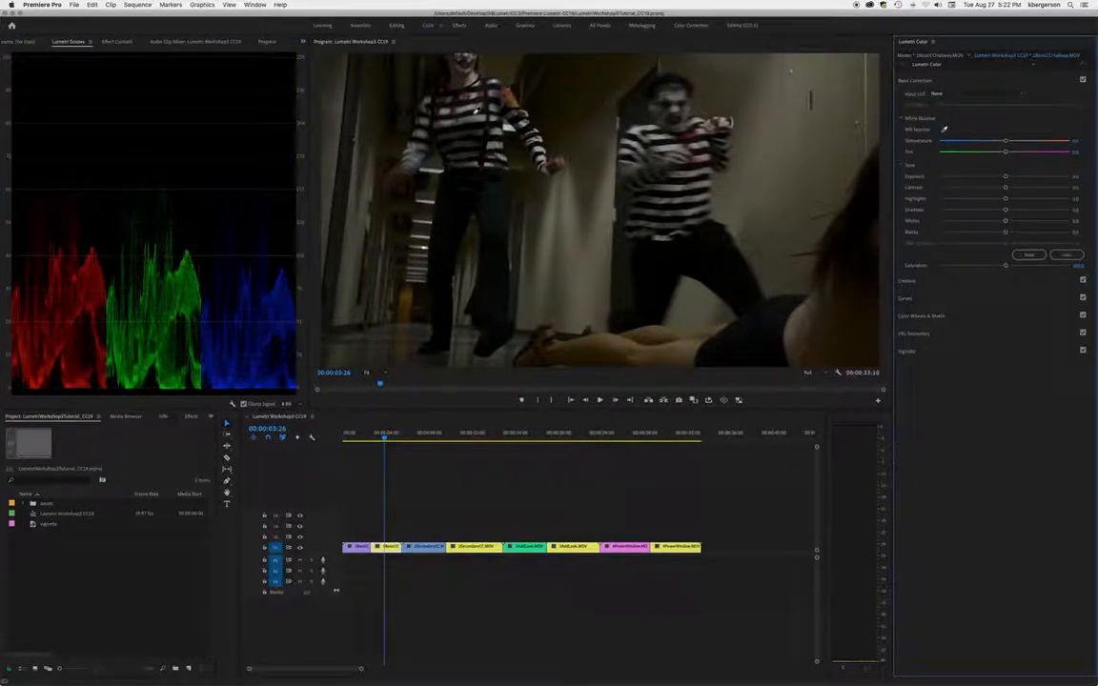
click(577, 114)
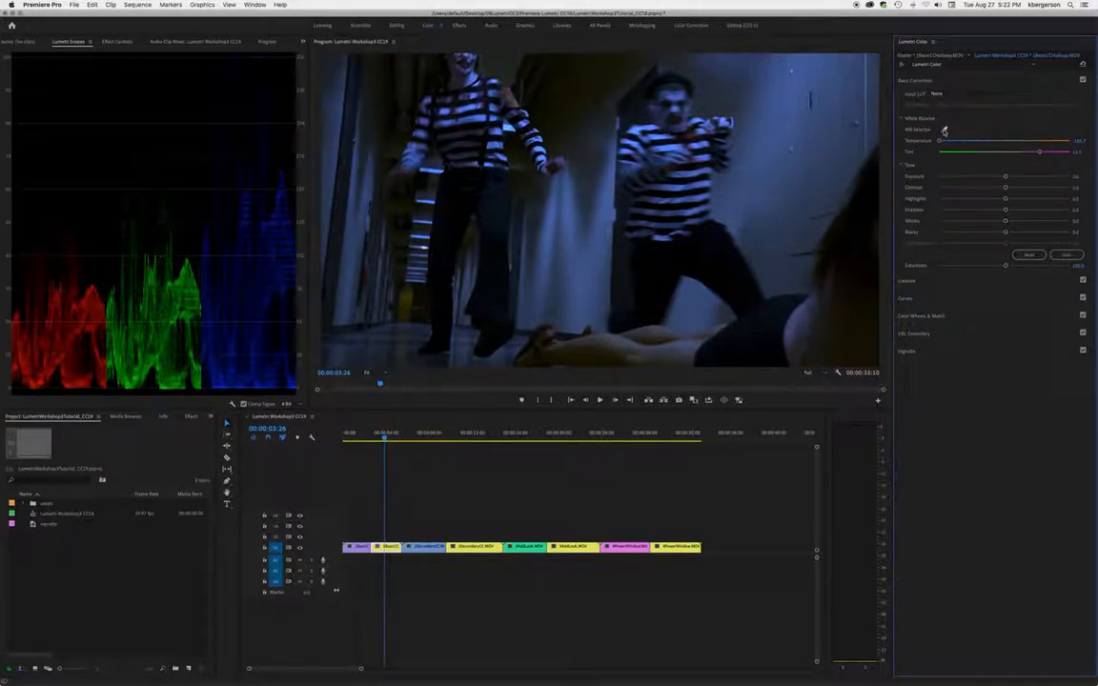
click(576, 117)
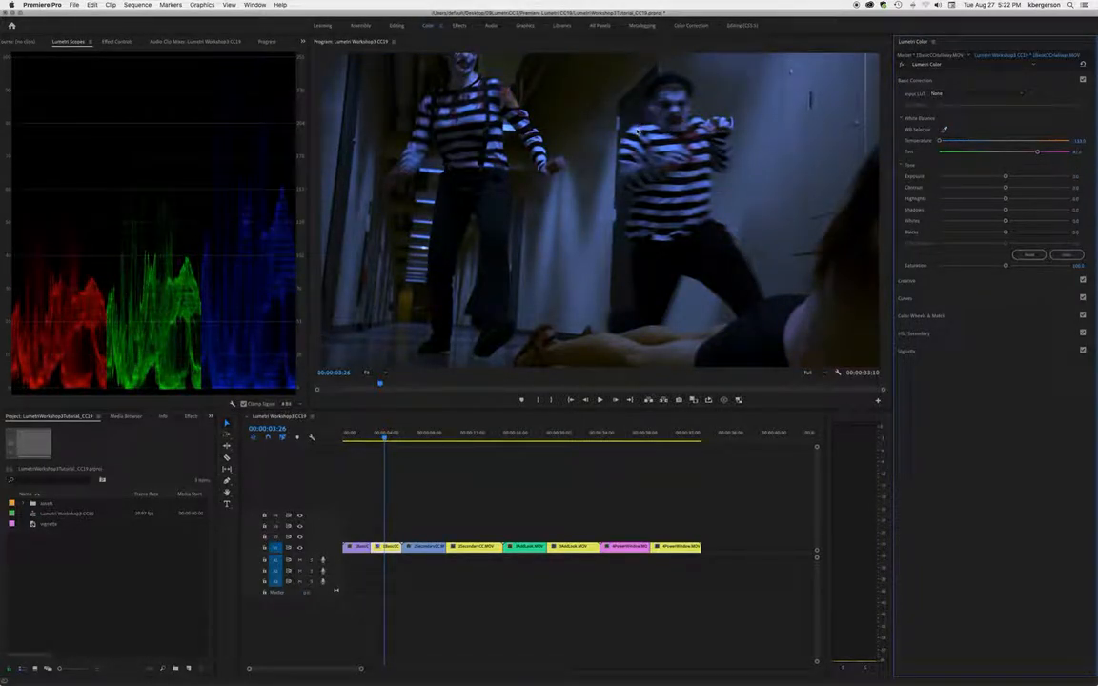
click(1083, 65)
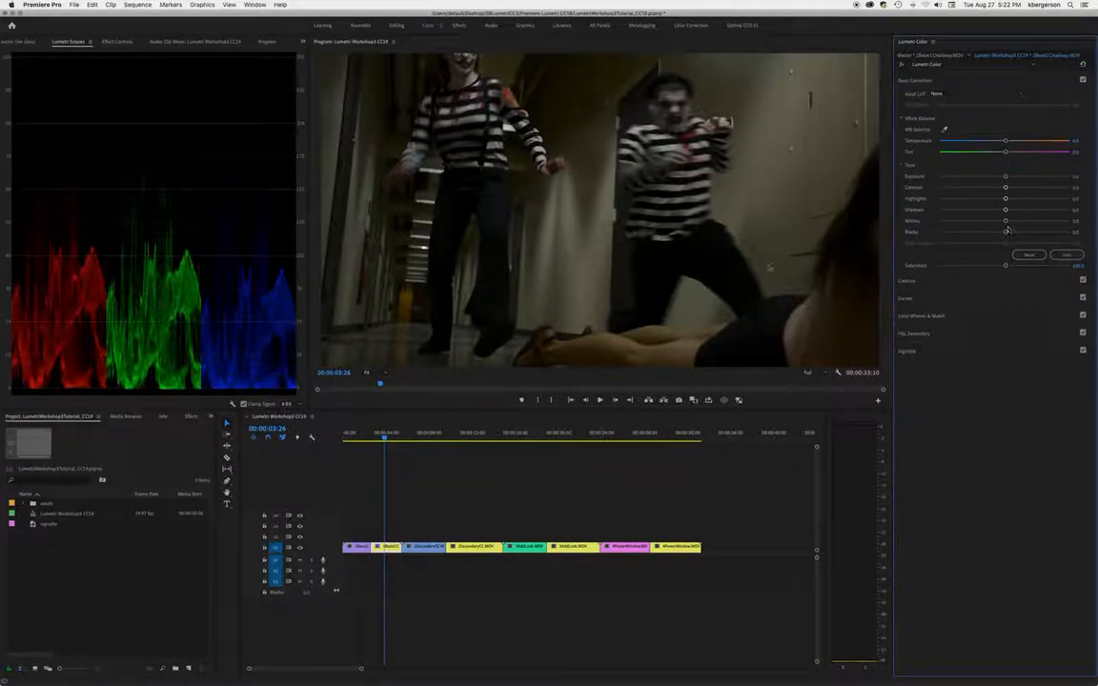
Raise the hallway clip's whites to 100 and slightly lift its highlights and shadows.
drag(1008, 223, 1096, 220)
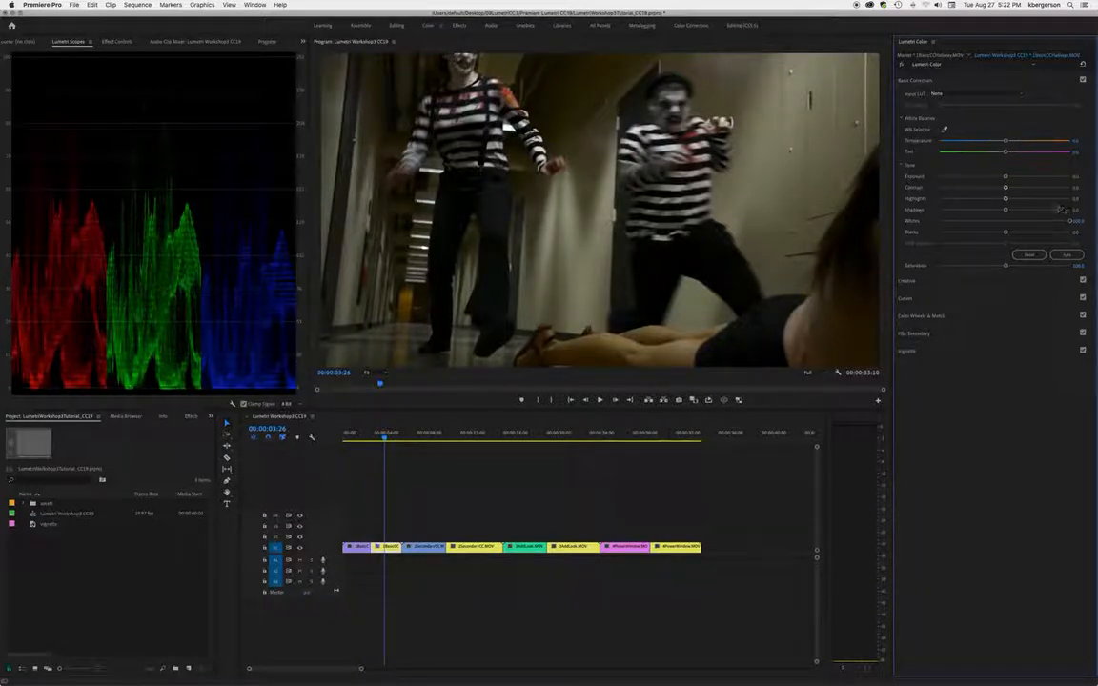
mouse_move(1006, 198)
mouse_down()
mouse_move(1059, 201)
mouse_move(981, 210)
mouse_move(1007, 217)
mouse_up()
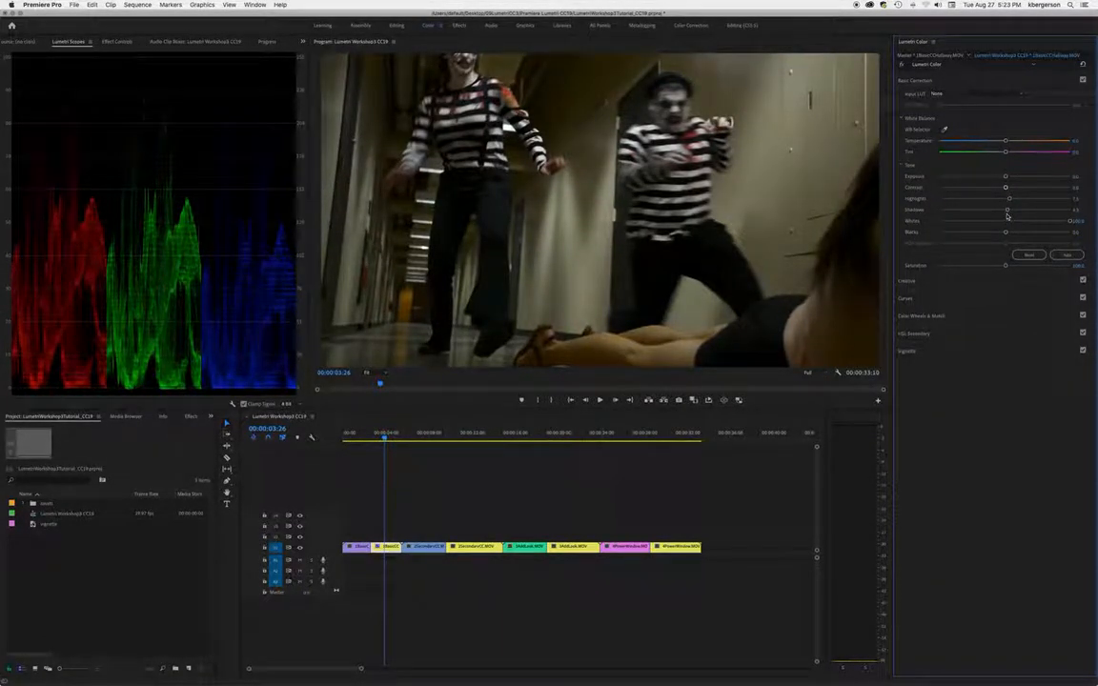
On the second (yellow) 2SecondaryCC clip, use the Hue vs Sat curve to desaturate every hue except the blue of the sky.
drag(384, 439, 464, 447)
click(483, 547)
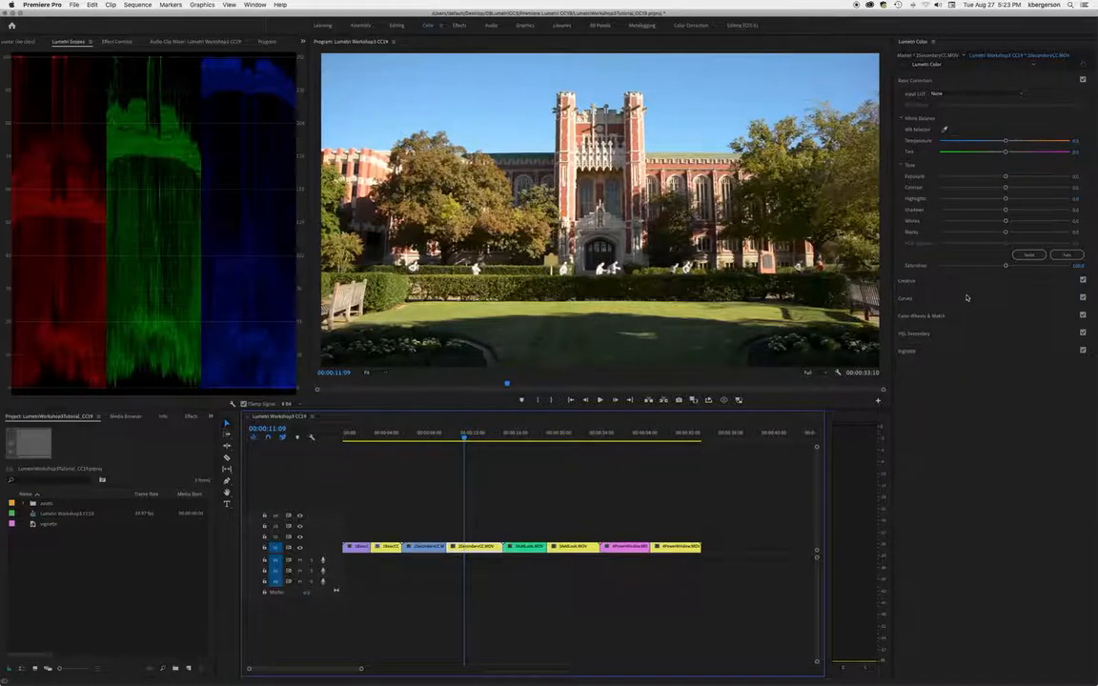
click(965, 297)
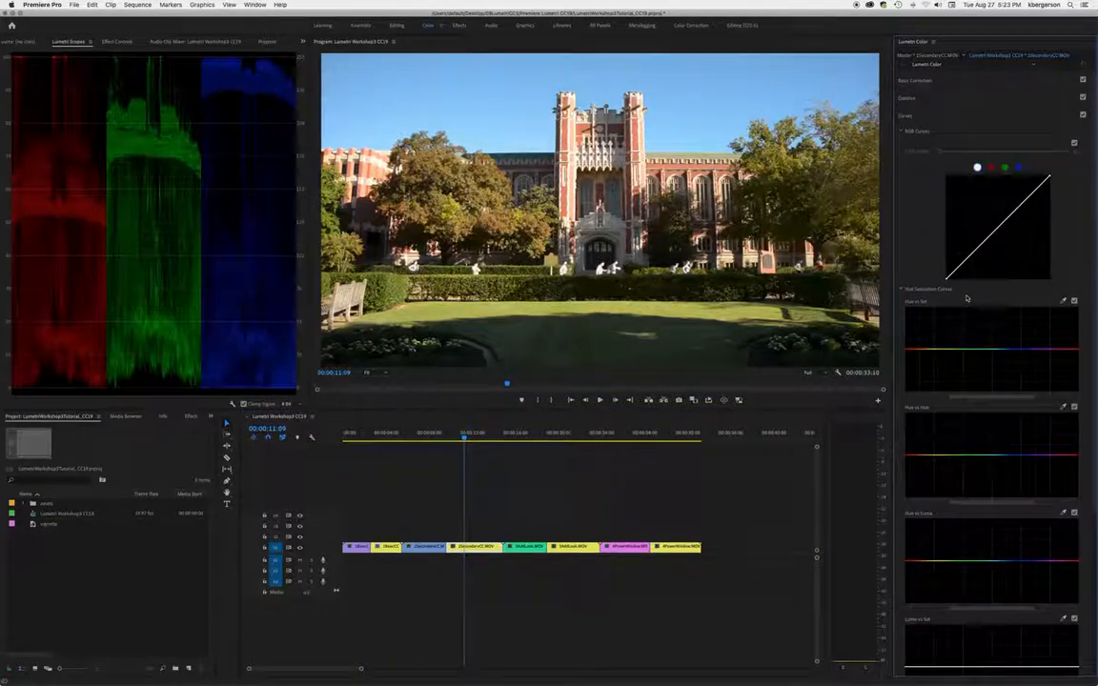
click(988, 350)
drag(986, 353, 991, 390)
scroll(992, 390, down, 1)
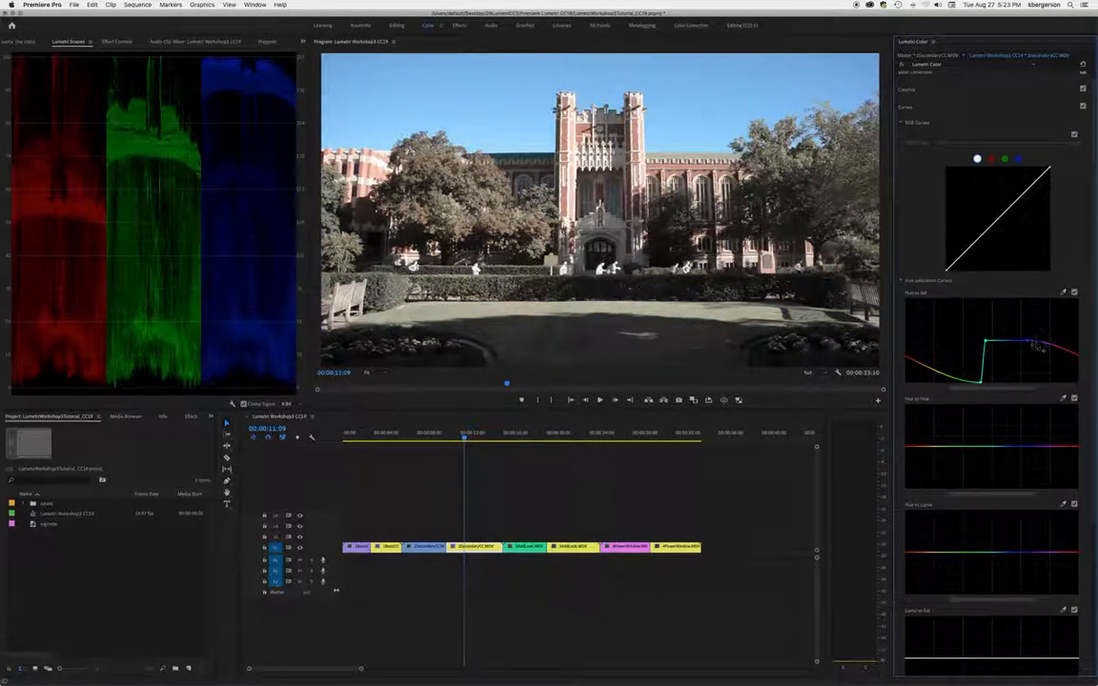
drag(1035, 342, 1037, 389)
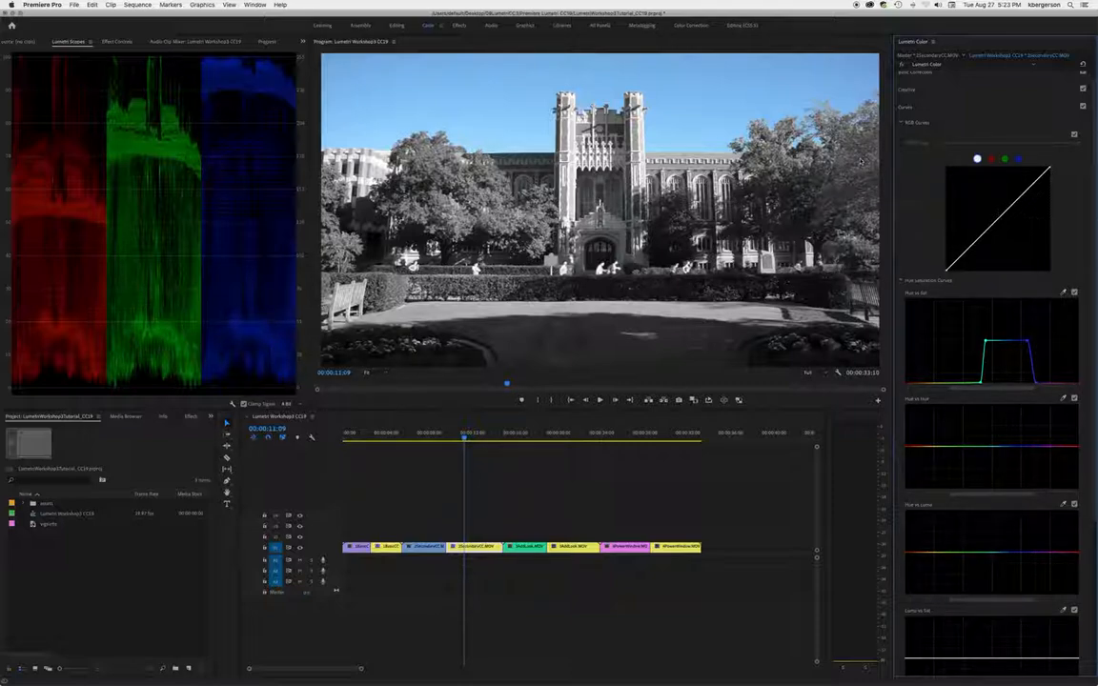
In Basic Correction, lower the clip's blacks to about -4, raise whites to about 12, lift the highlights and darken the shadows.
scroll(972, 79, up, 1)
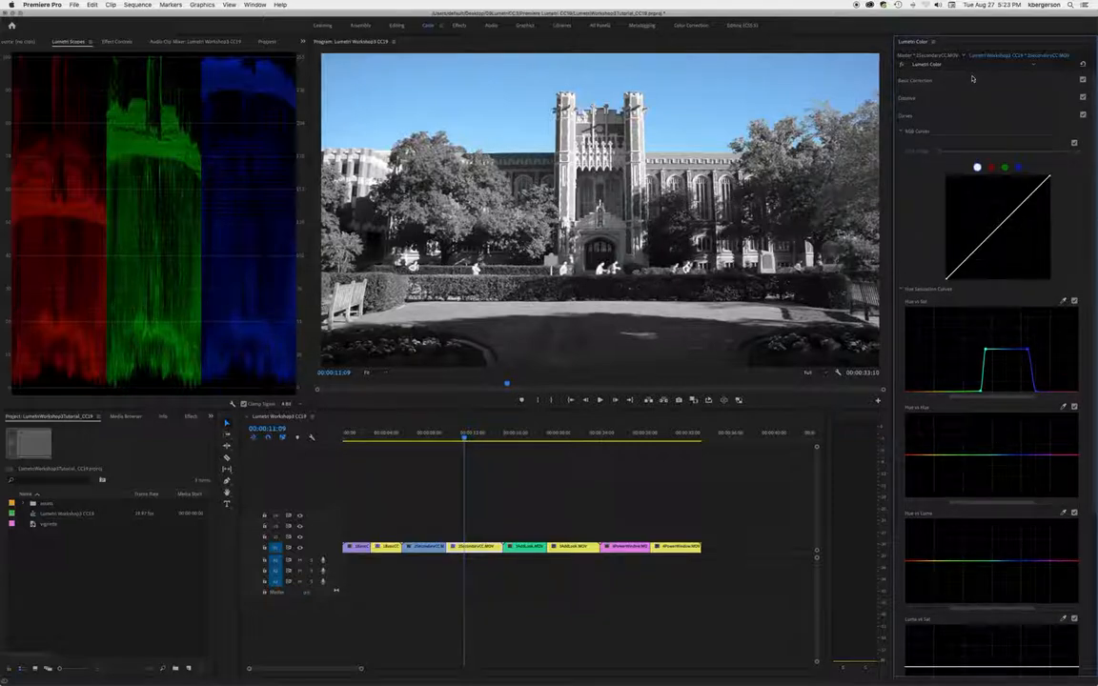
click(956, 84)
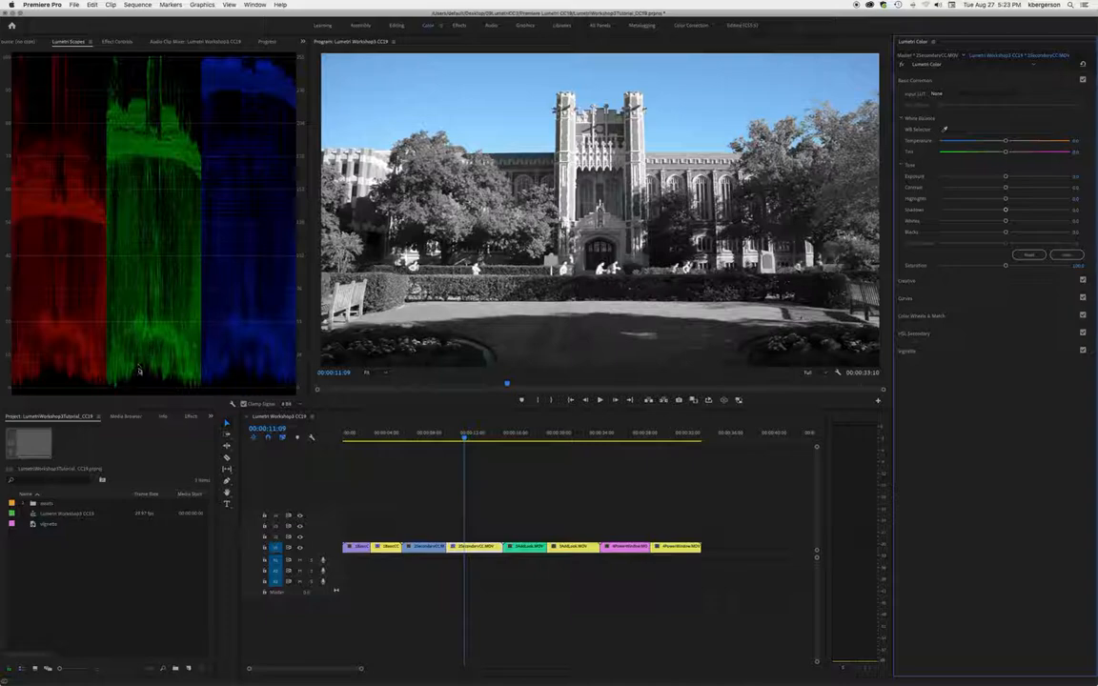
drag(1004, 233, 1002, 235)
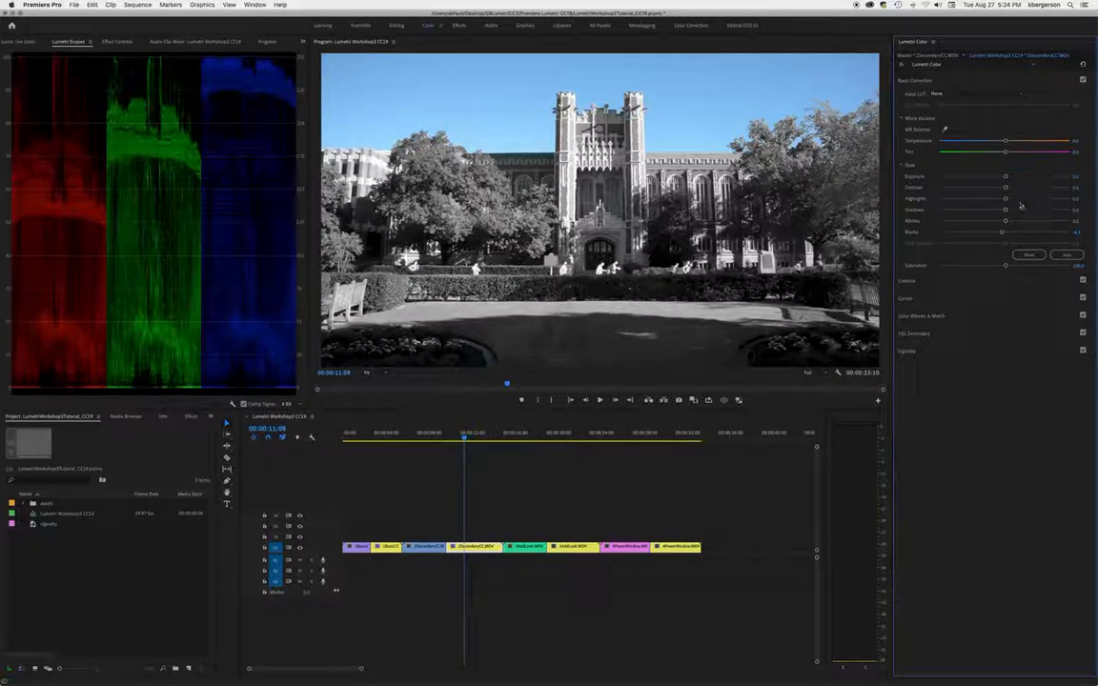
mouse_move(1006, 222)
mouse_down()
mouse_move(1019, 222)
mouse_move(978, 217)
mouse_move(1013, 201)
mouse_up()
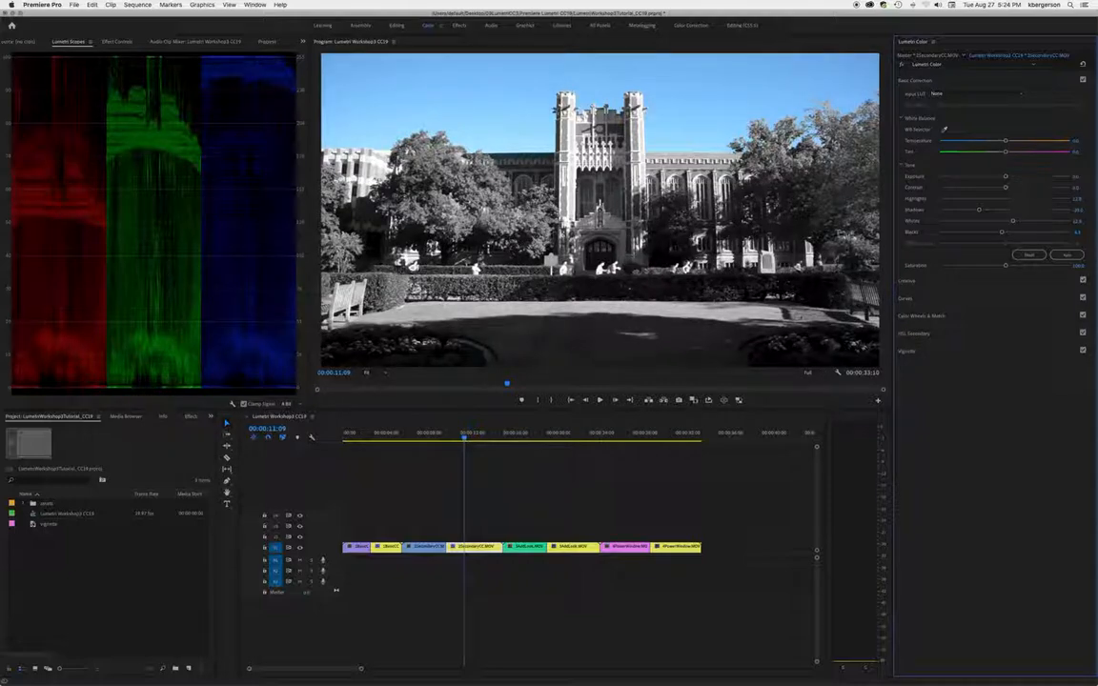
Darken the sky by adding points around the blue range of the Hue vs Luma curve and pulling that range down.
click(965, 281)
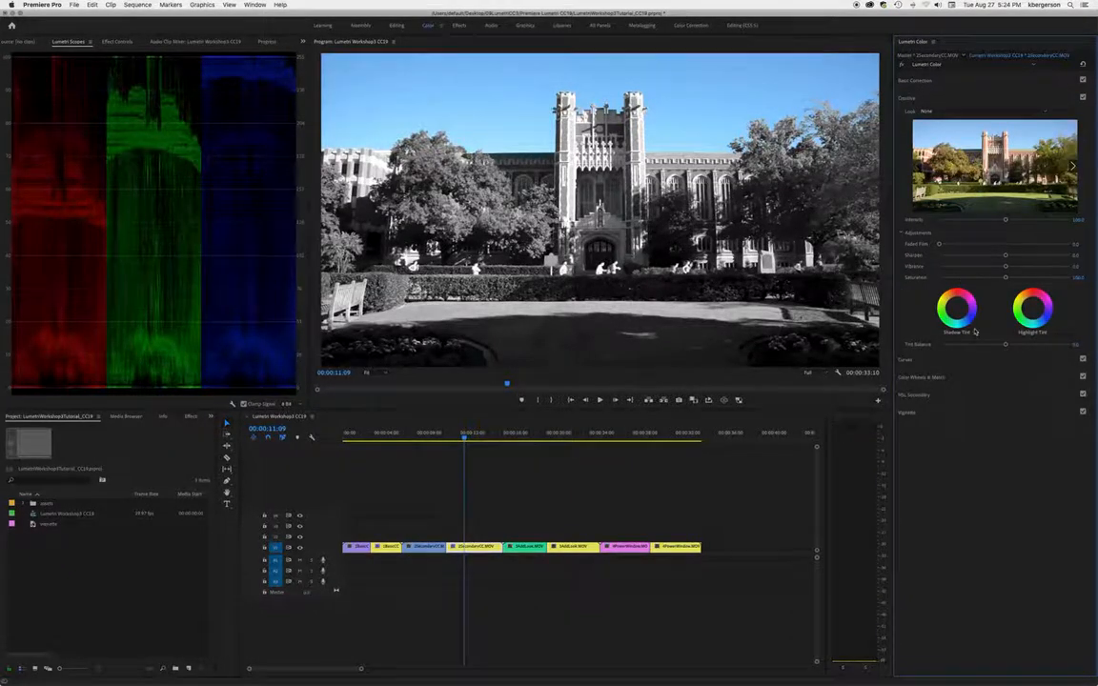
click(967, 361)
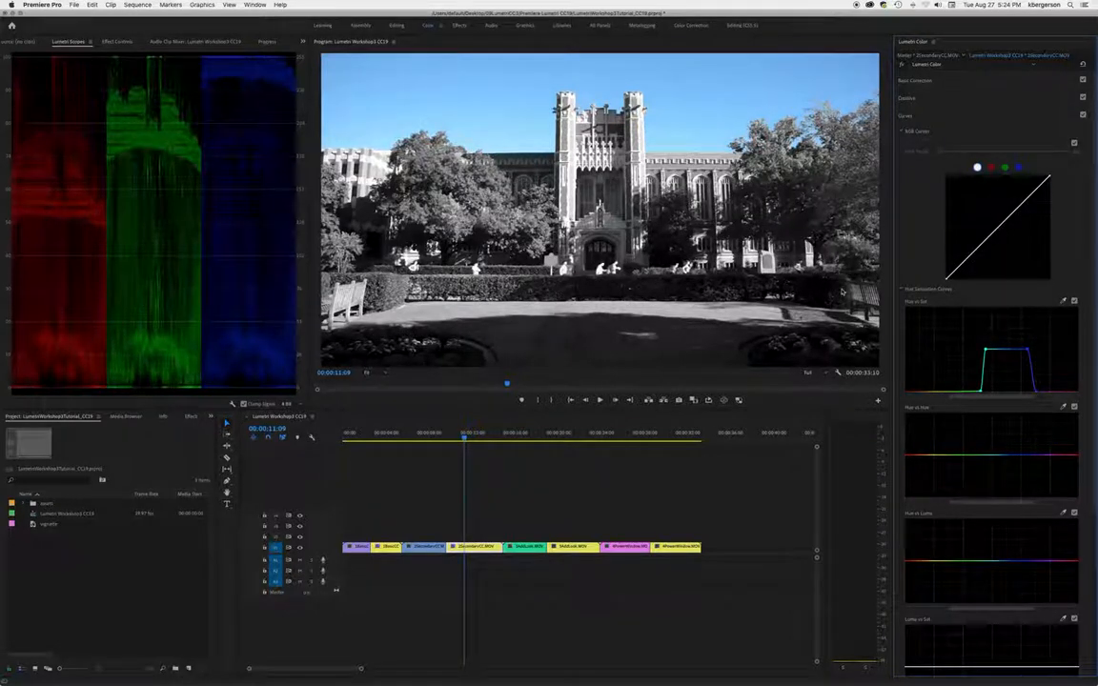
scroll(1008, 490, down, 3)
click(1006, 484)
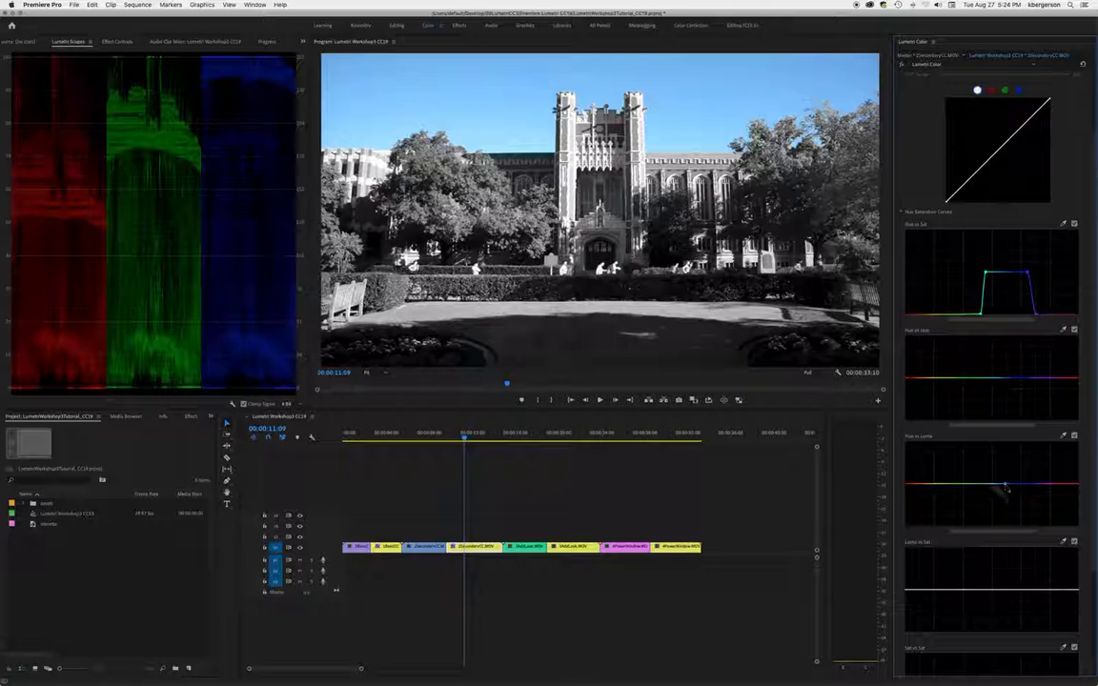
click(989, 485)
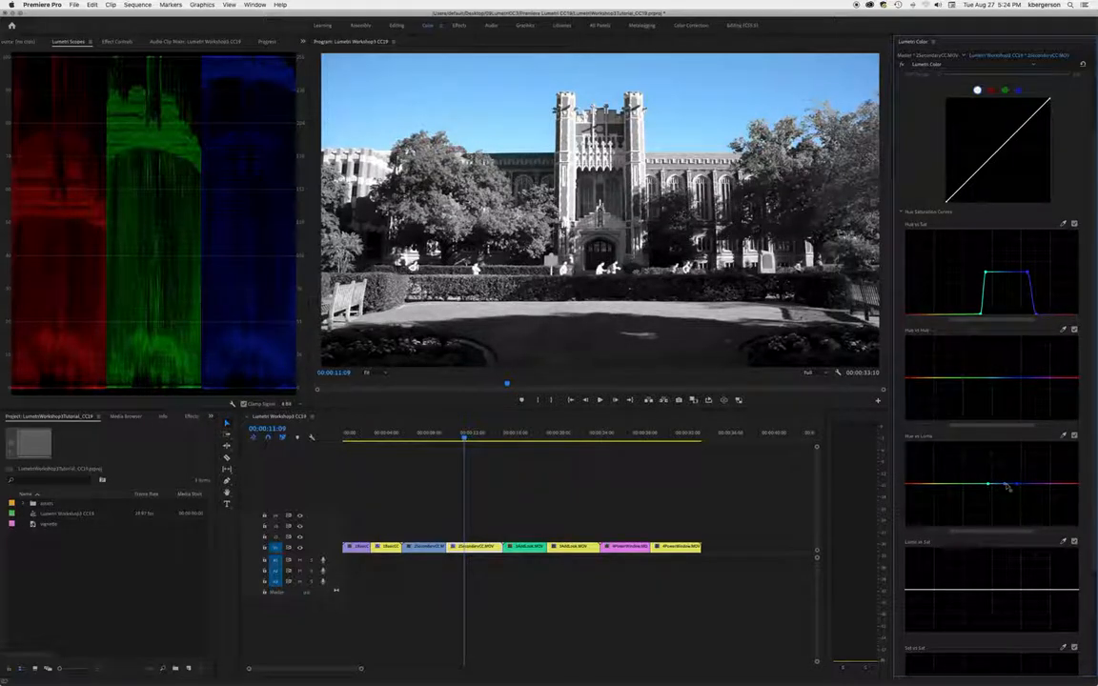
mouse_move(1005, 483)
mouse_down()
mouse_move(1004, 471)
mouse_move(1007, 500)
mouse_move(1022, 487)
mouse_up()
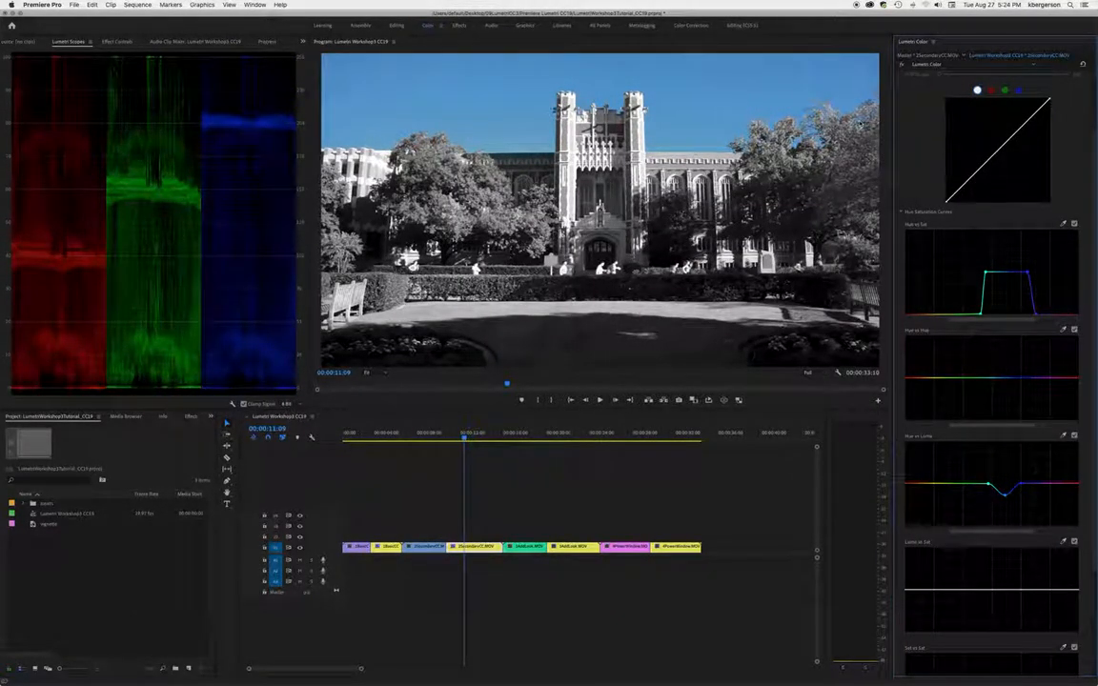
mouse_move(989, 485)
mouse_down()
mouse_move(1024, 487)
mouse_move(1004, 520)
mouse_move(1005, 490)
mouse_move(1005, 501)
mouse_up()
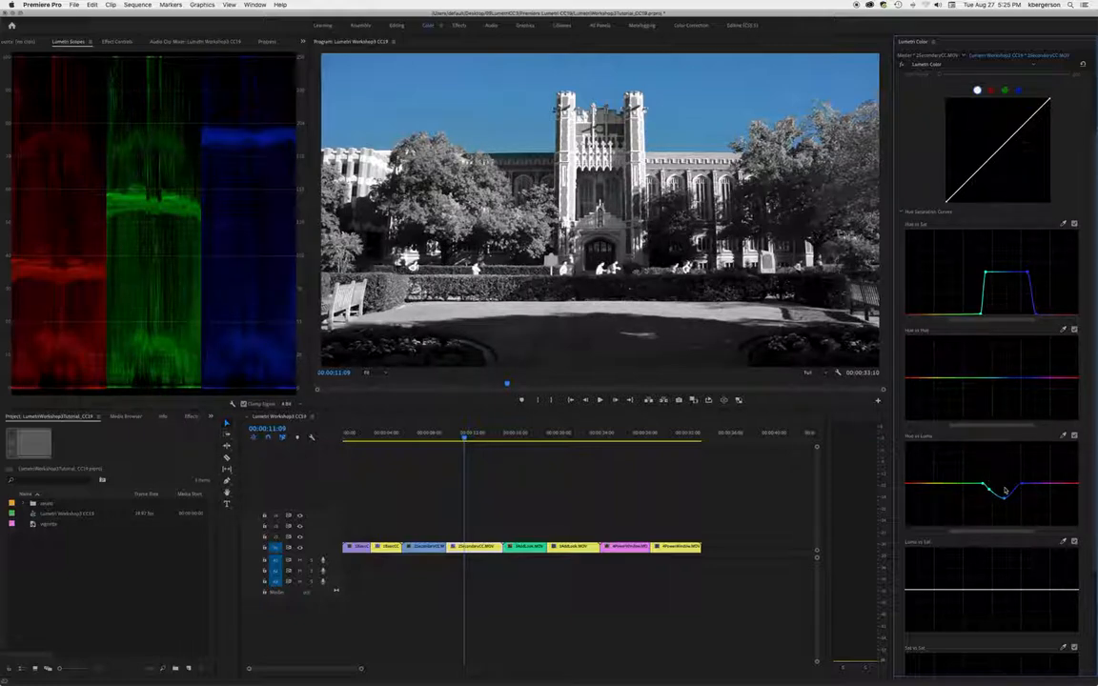
drag(1020, 493, 1019, 489)
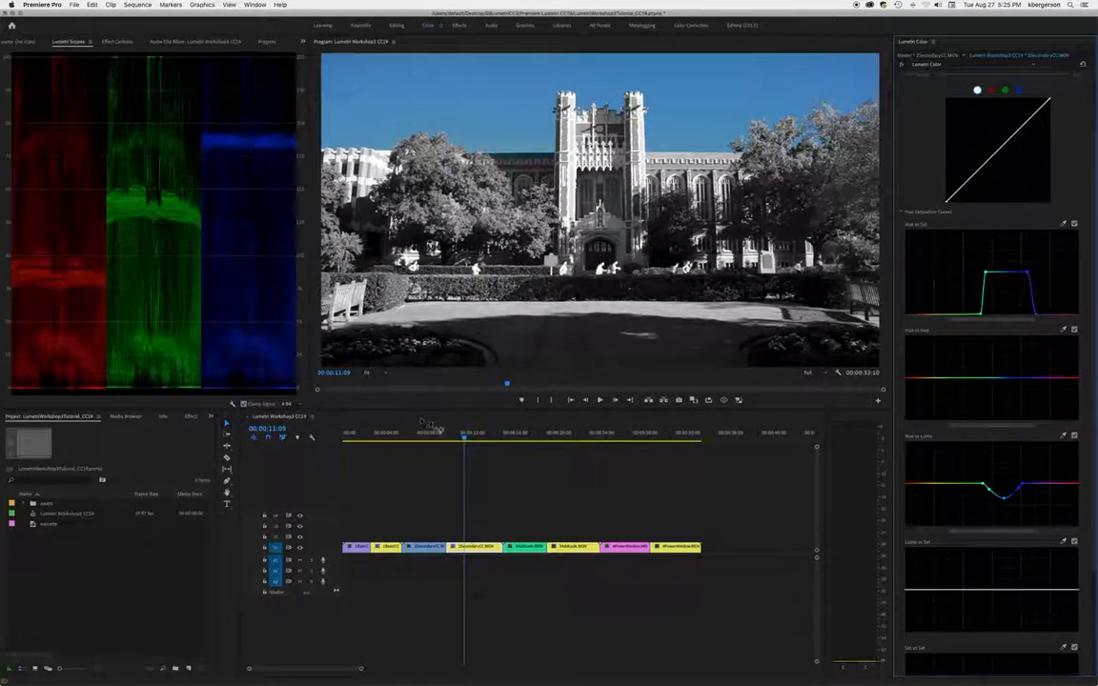
Play from the ungraded 2SecondaryCC clip into the graded one to compare them.
drag(461, 440, 436, 441)
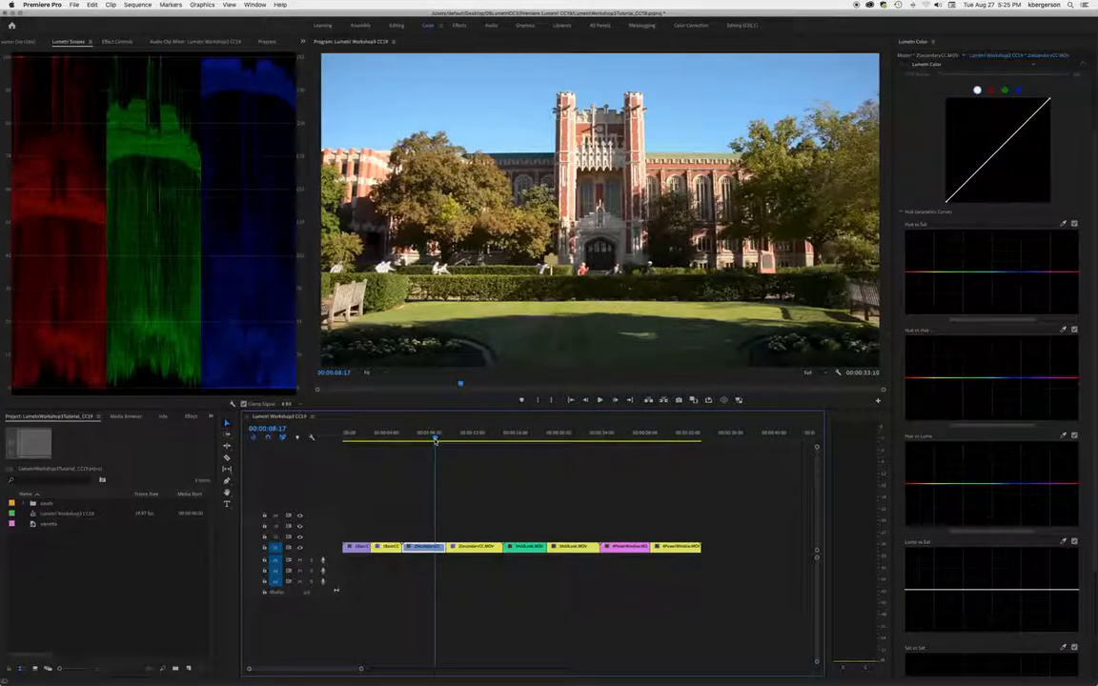
key(space)
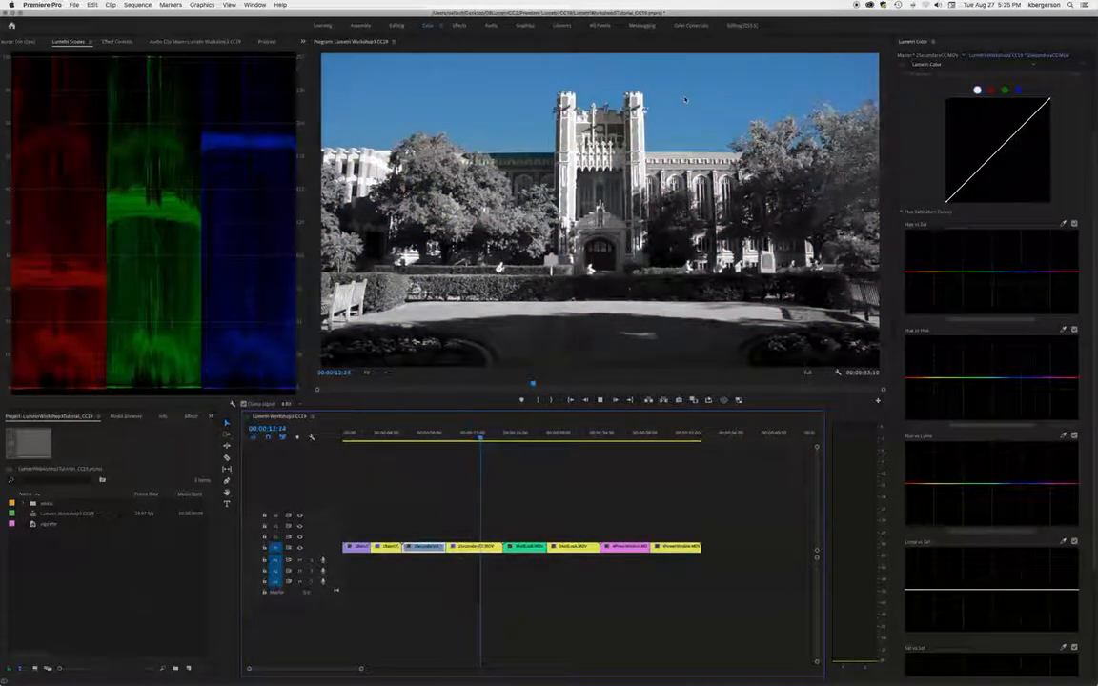
click(522, 434)
On the second (yellow) 3AddLook clip, lower blacks and shadows, raise whites slightly and reduce saturation to about 70 in Basic Correction.
drag(523, 434, 571, 435)
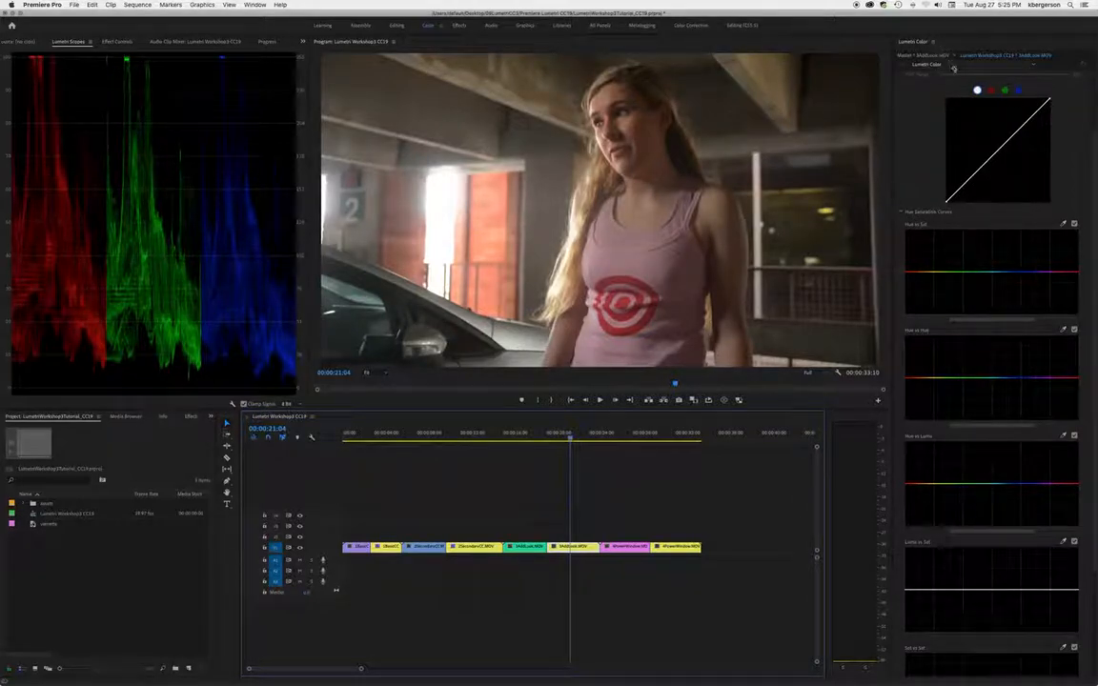
scroll(951, 120, up, 2)
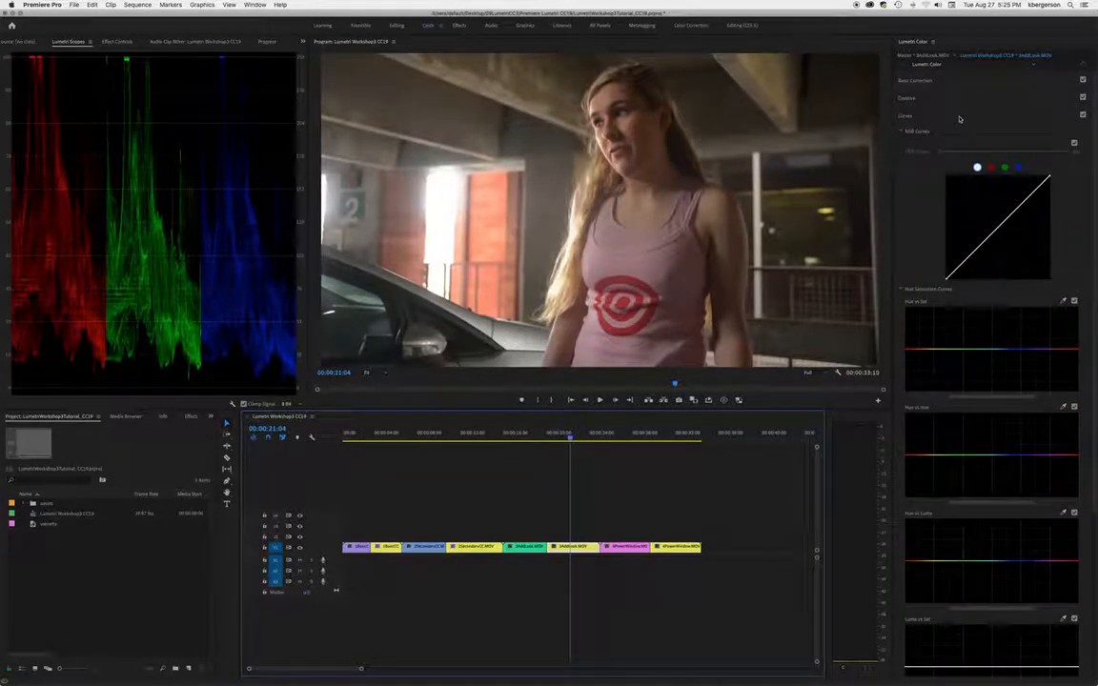
click(920, 114)
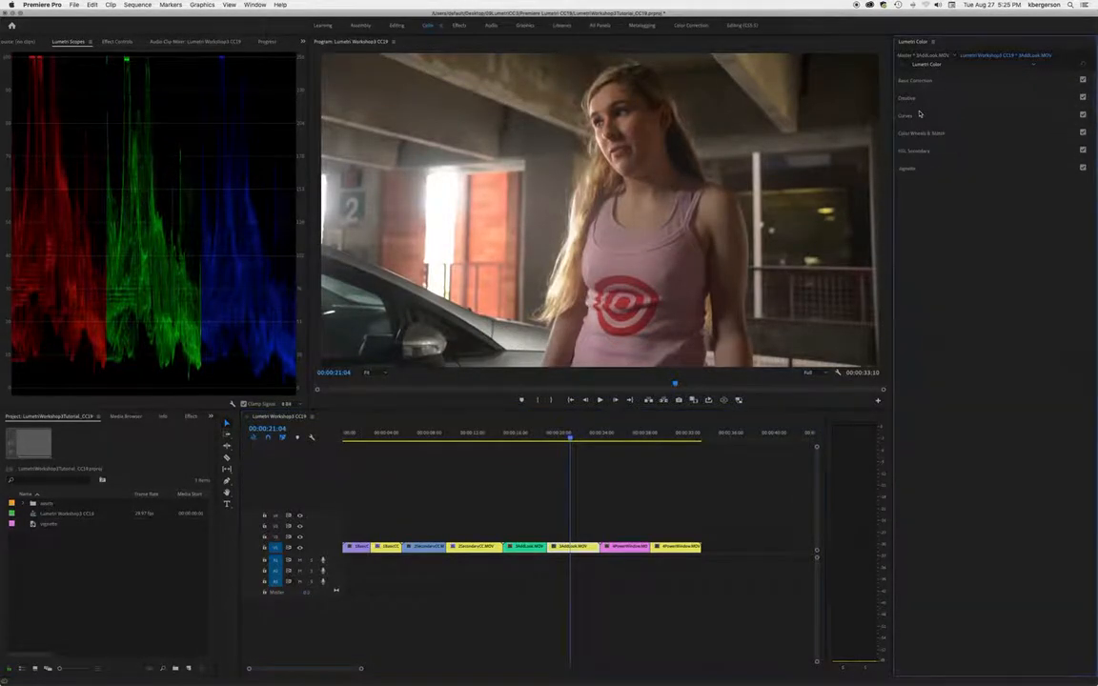
click(980, 78)
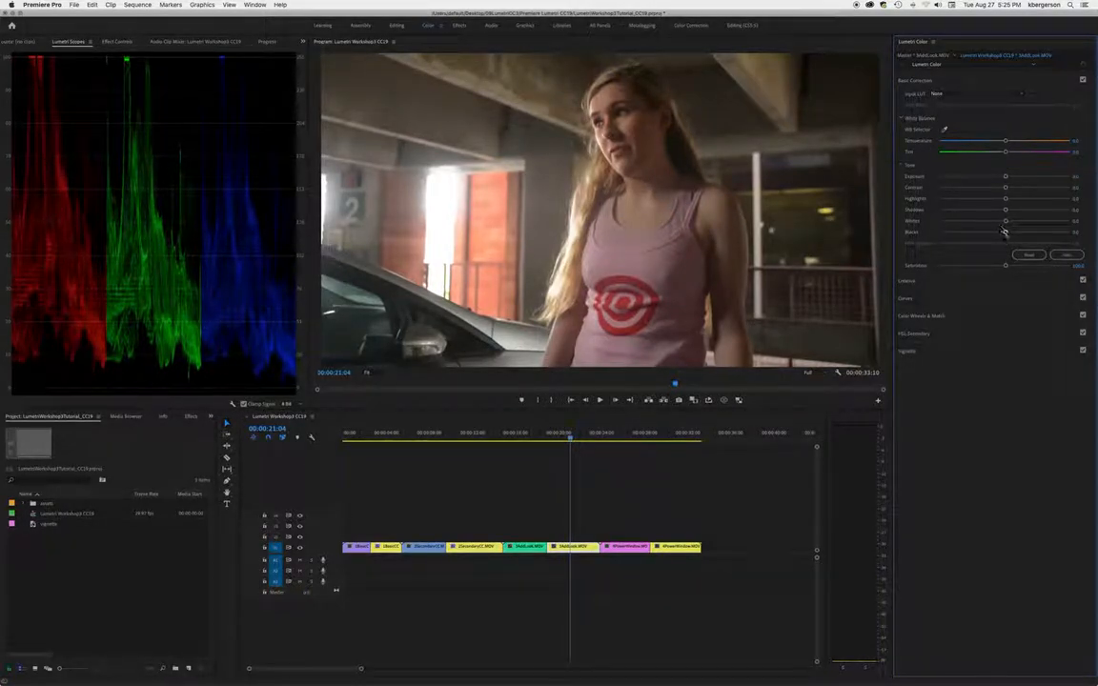
drag(1006, 234, 987, 232)
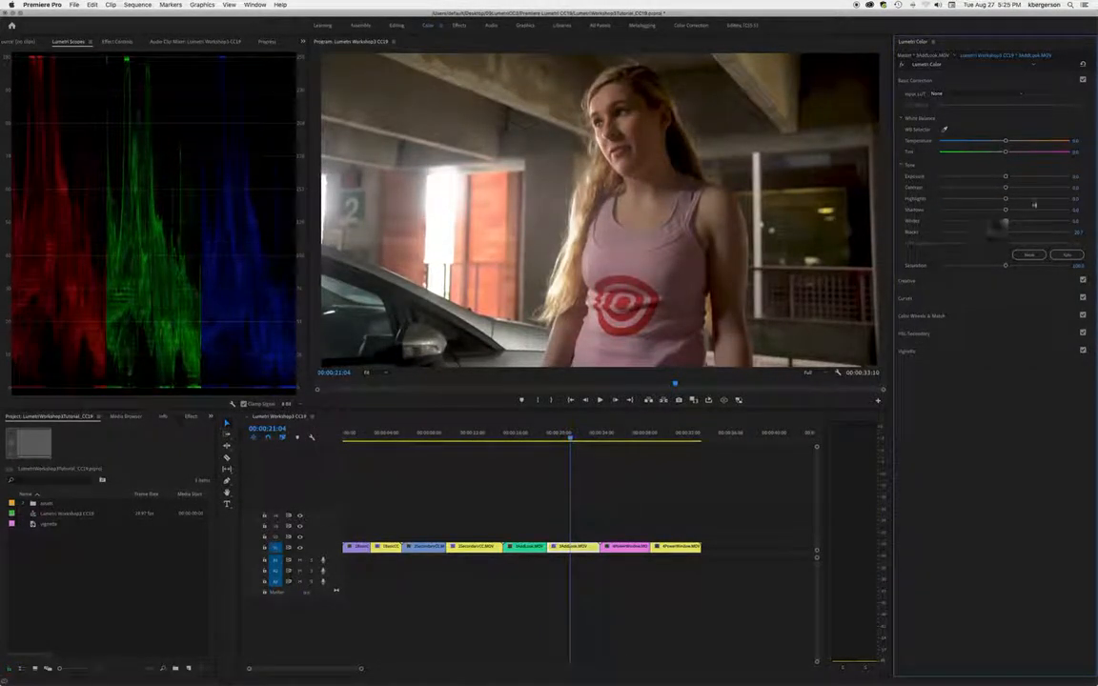
drag(1008, 222, 973, 212)
drag(1005, 267, 987, 269)
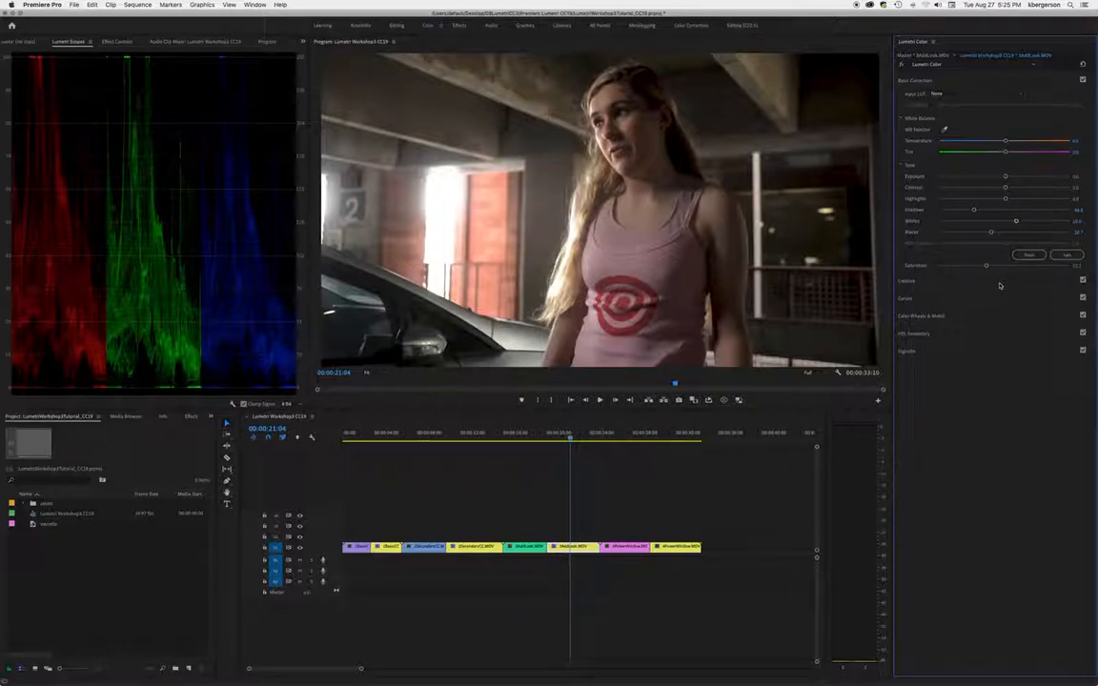
Apply the SL BLUE DAY4NITE creative look to the clip, with intensity reduced slightly and saturation lowered to about 91.
click(1000, 283)
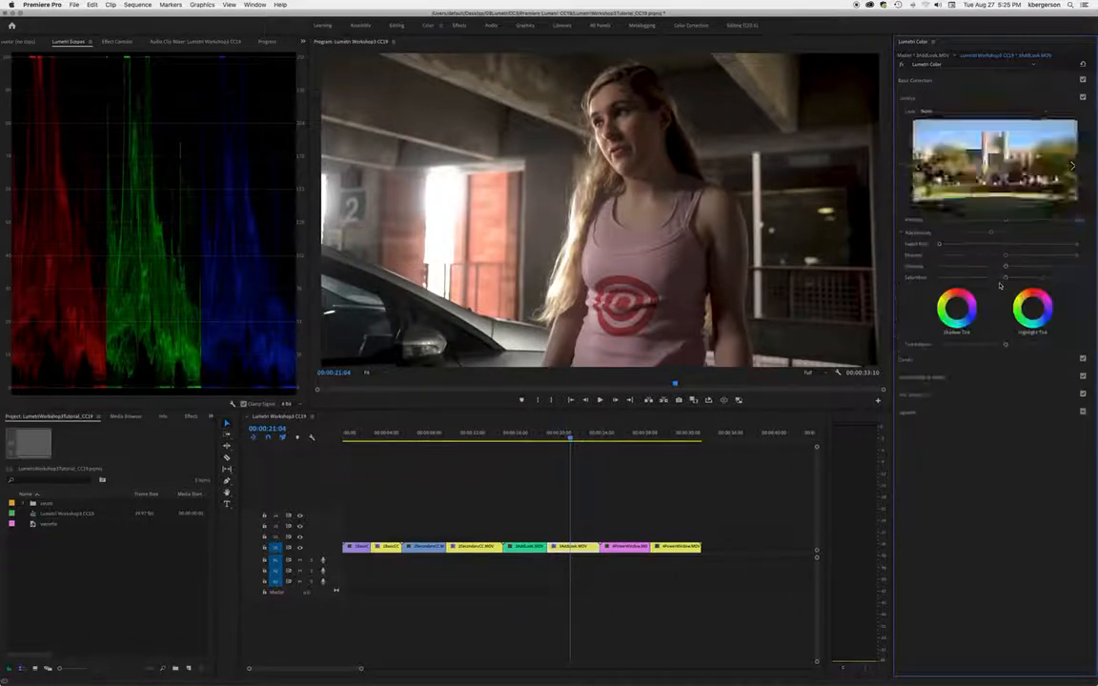
click(1048, 113)
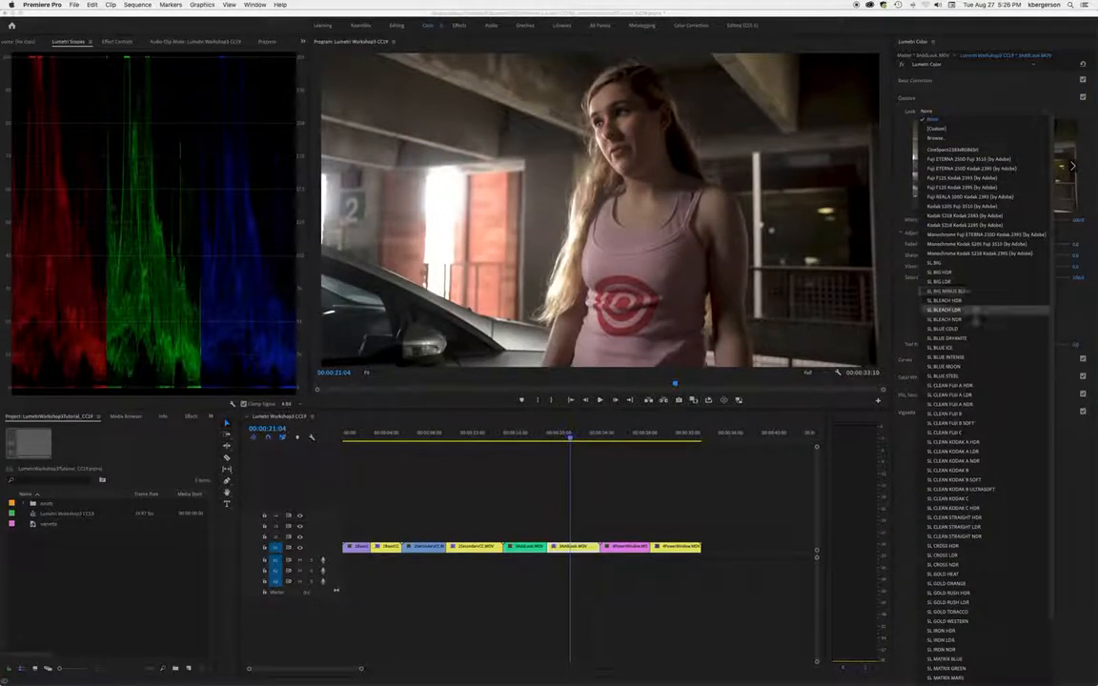
click(971, 338)
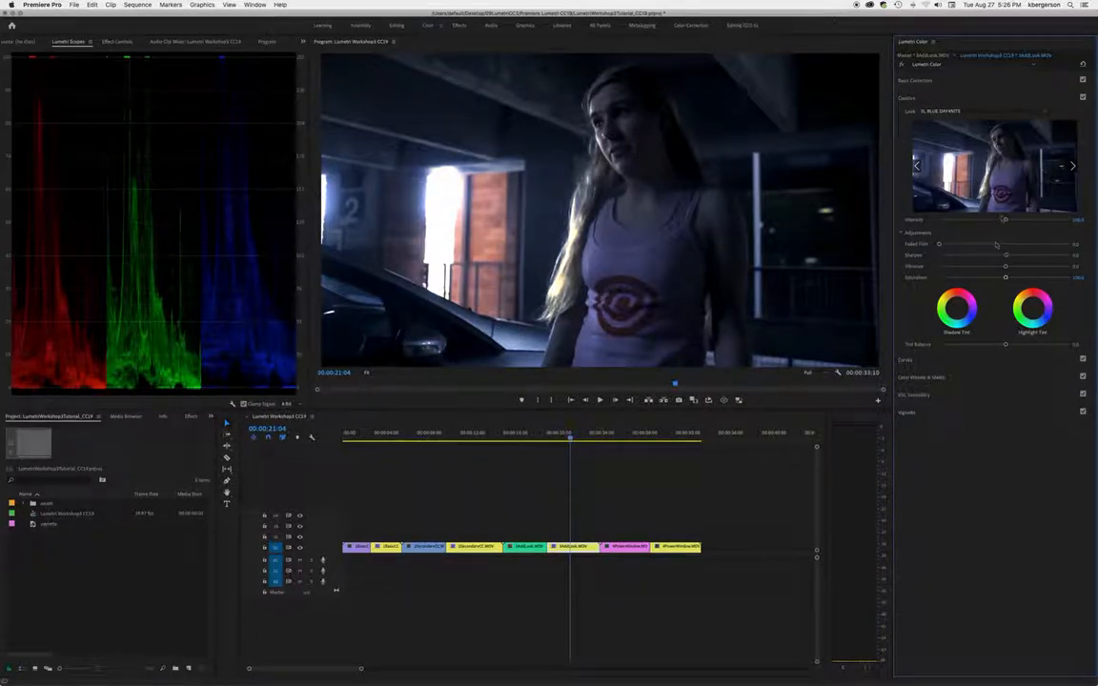
mouse_move(1004, 221)
mouse_down()
mouse_move(1032, 222)
mouse_move(987, 223)
mouse_move(1003, 223)
mouse_up()
mouse_move(998, 279)
mouse_down()
mouse_move(986, 281)
mouse_move(1000, 282)
mouse_up()
Duplicate the Lumetri Color effect on the 3AddLook clip and reset the copy to its defaults.
click(117, 42)
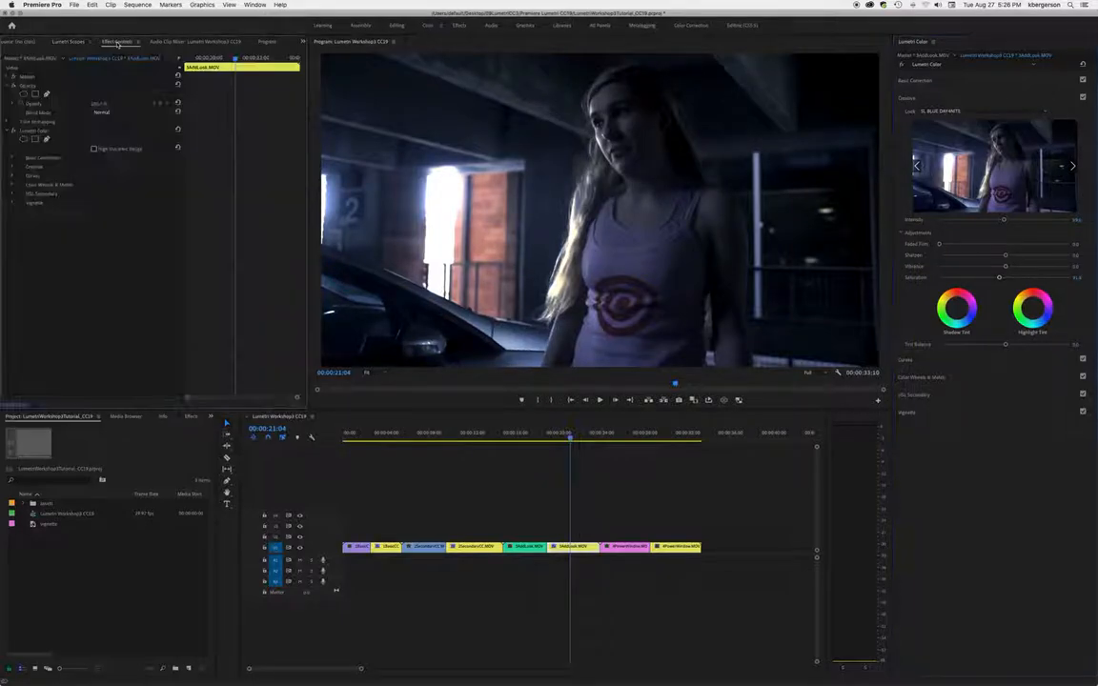
click(35, 130)
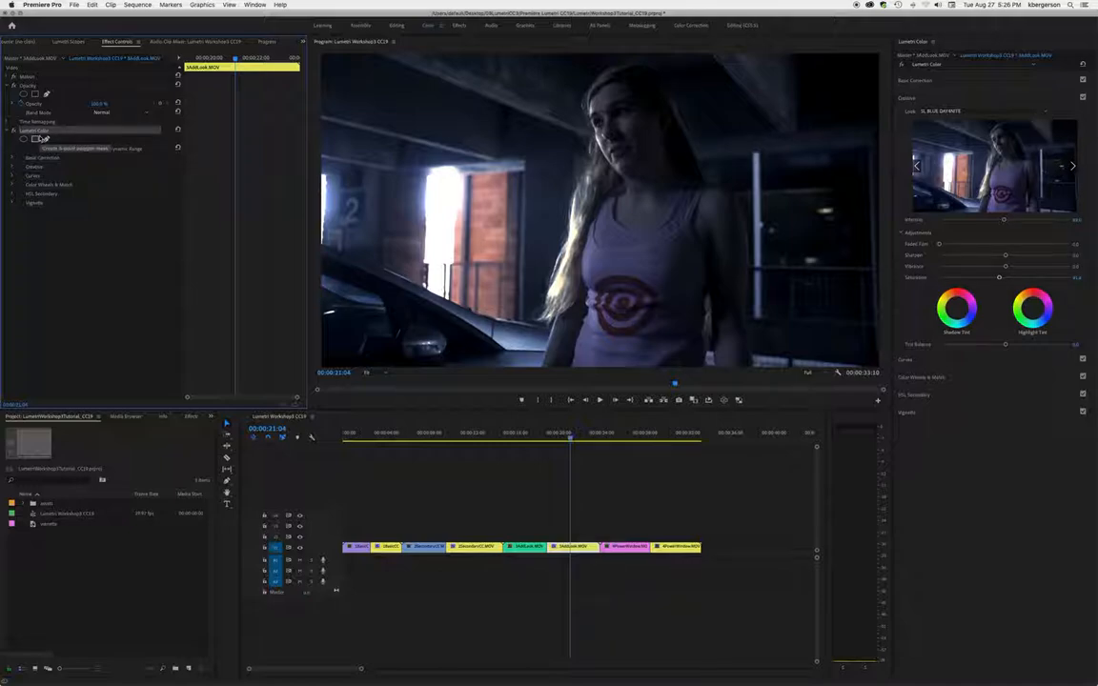
key(super+c)
key(super+v)
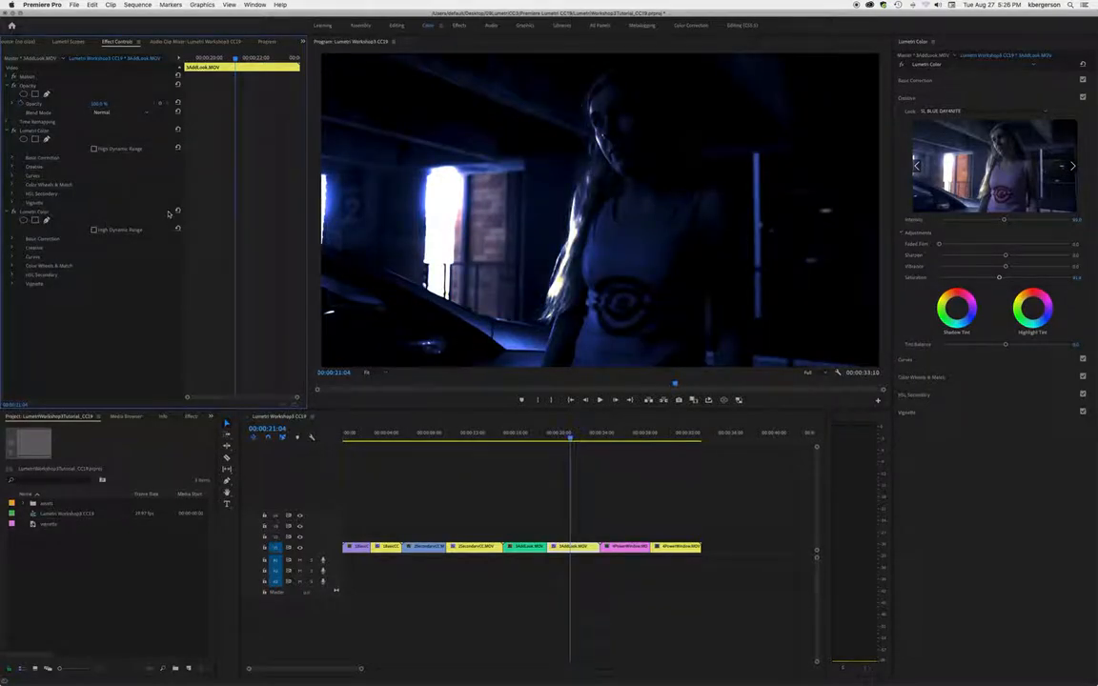
click(176, 210)
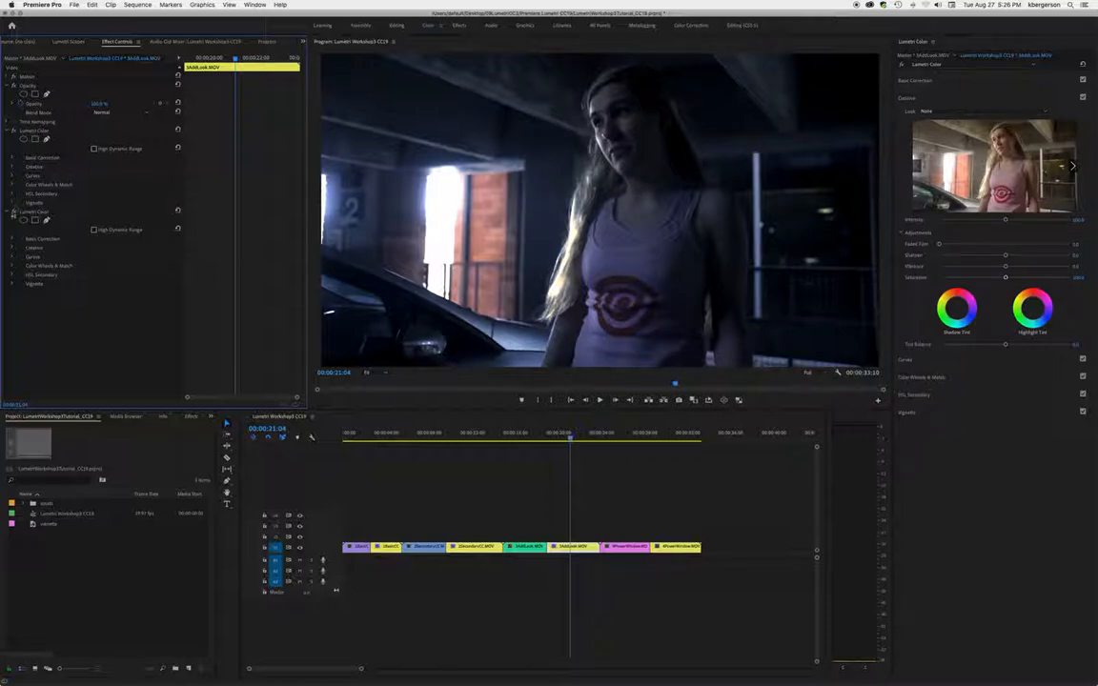
Add an elliptical mask around the woman's head and torso to the second Lumetri effect, widen its feather and invert it.
click(24, 221)
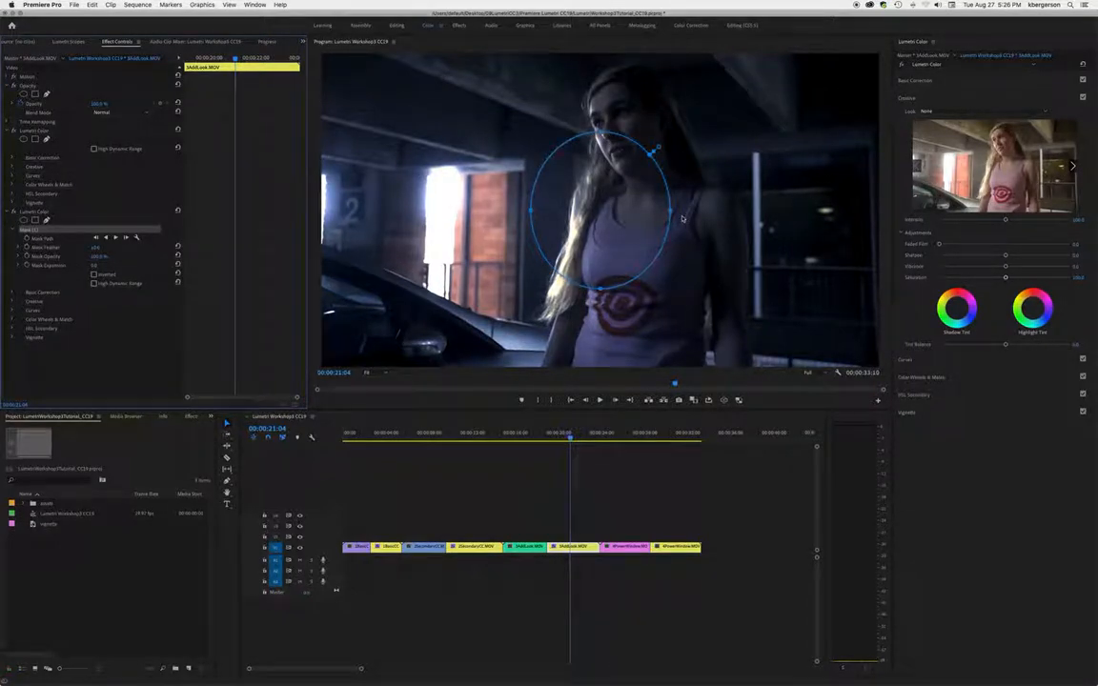
drag(670, 212, 720, 209)
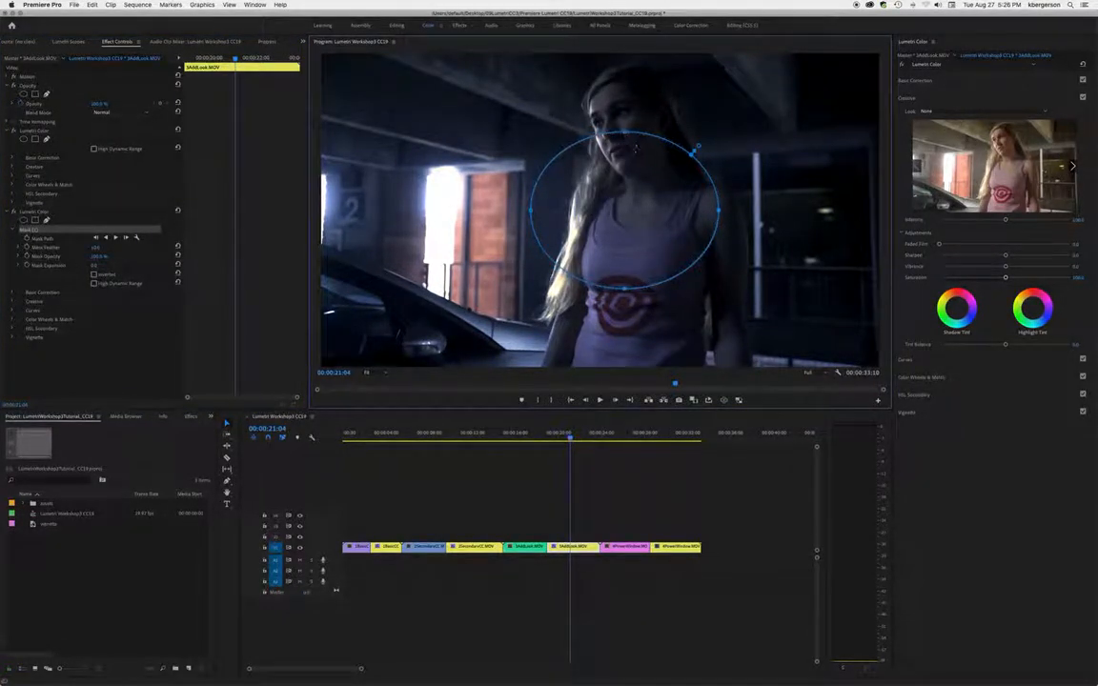
drag(625, 138, 624, 69)
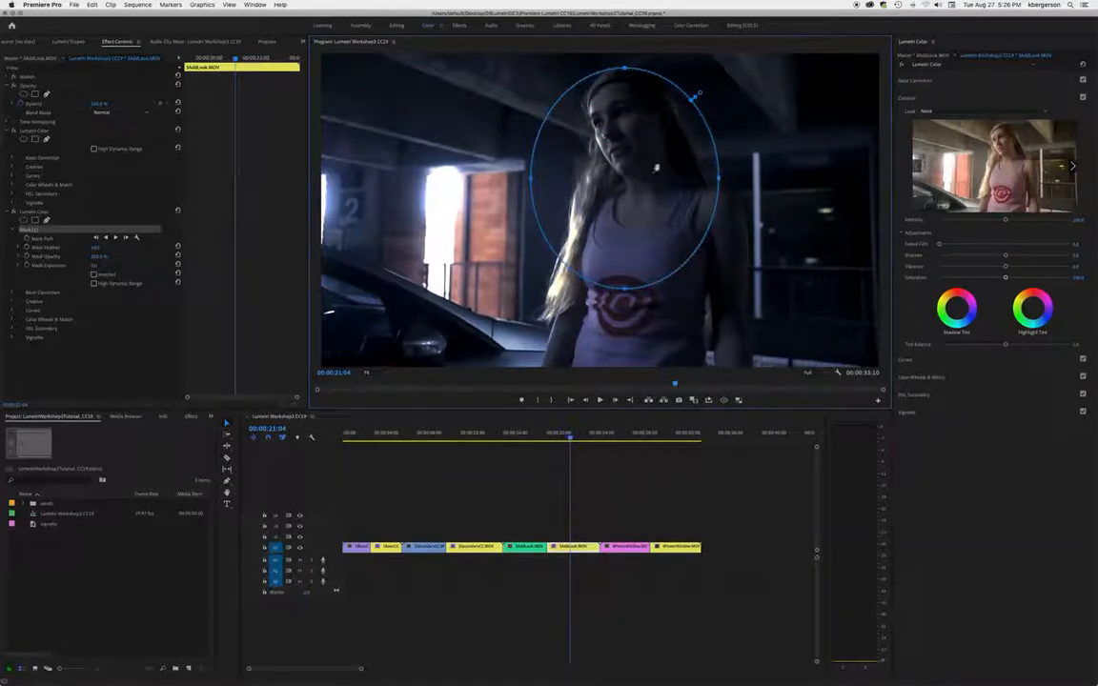
drag(625, 288, 625, 345)
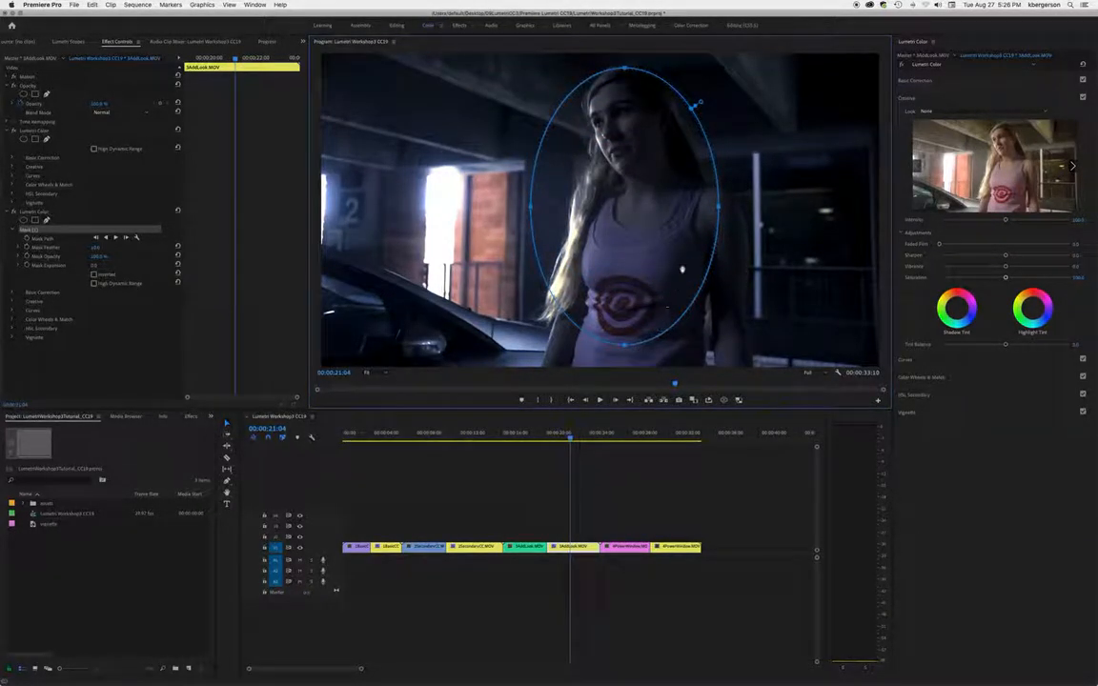
drag(719, 209, 746, 212)
drag(719, 106, 749, 97)
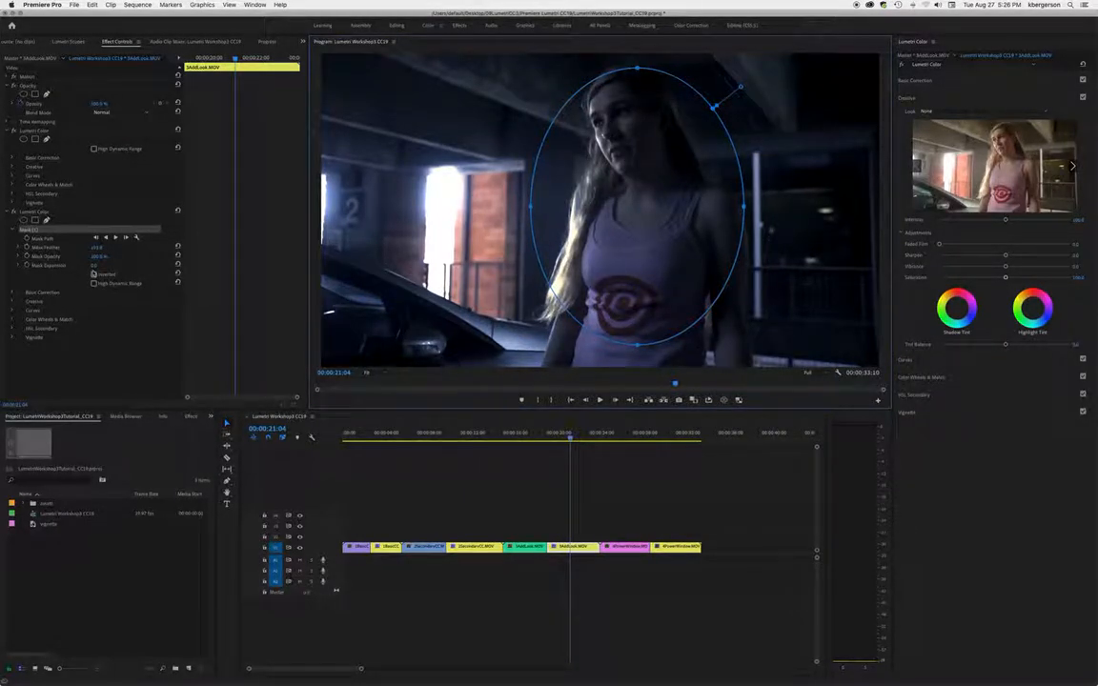
click(94, 275)
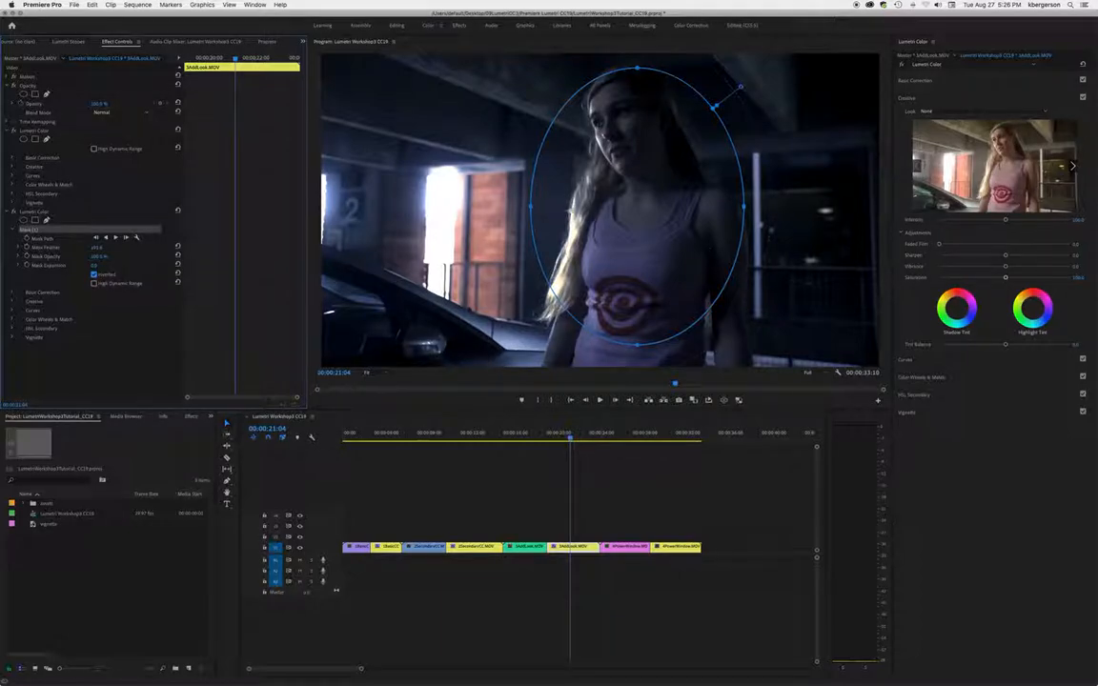
Lower the second Lumetri effect's exposure to about -3.3 to darken the surroundings, and extend the mask slightly above the woman's head.
click(13, 292)
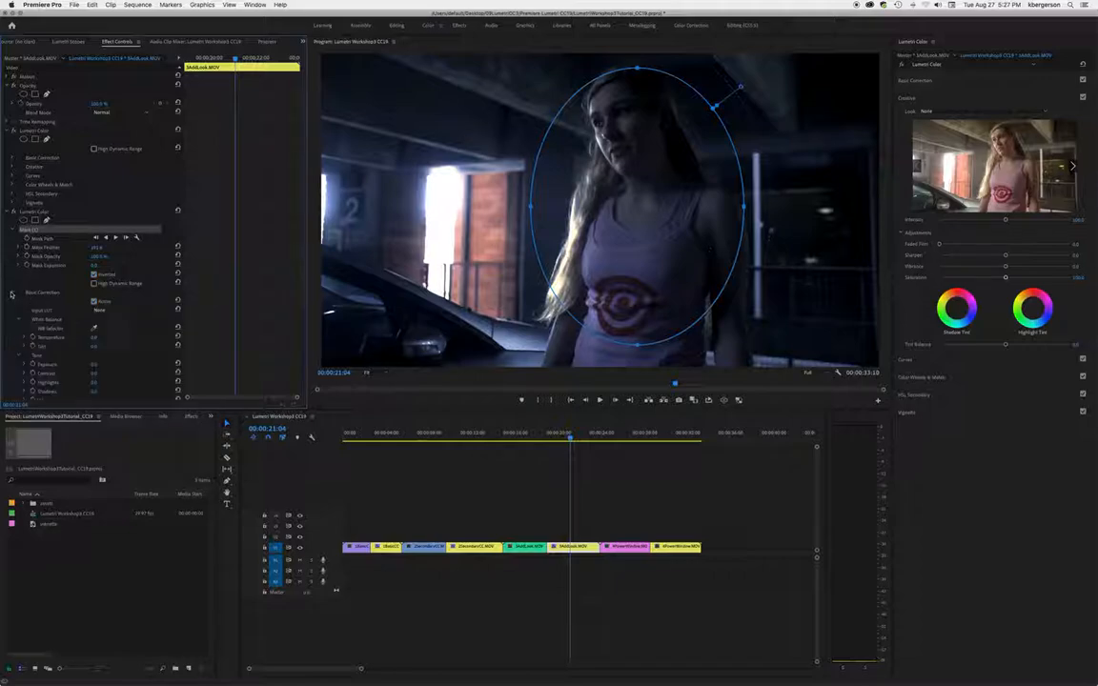
click(25, 364)
drag(99, 382, 49, 382)
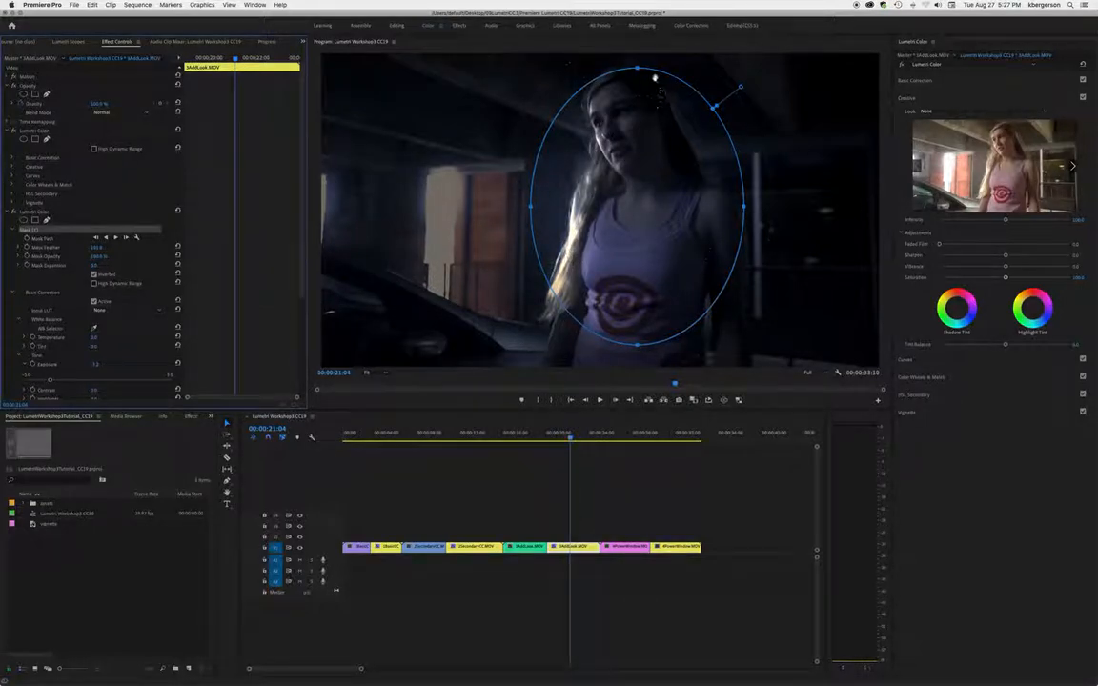
drag(637, 69, 638, 63)
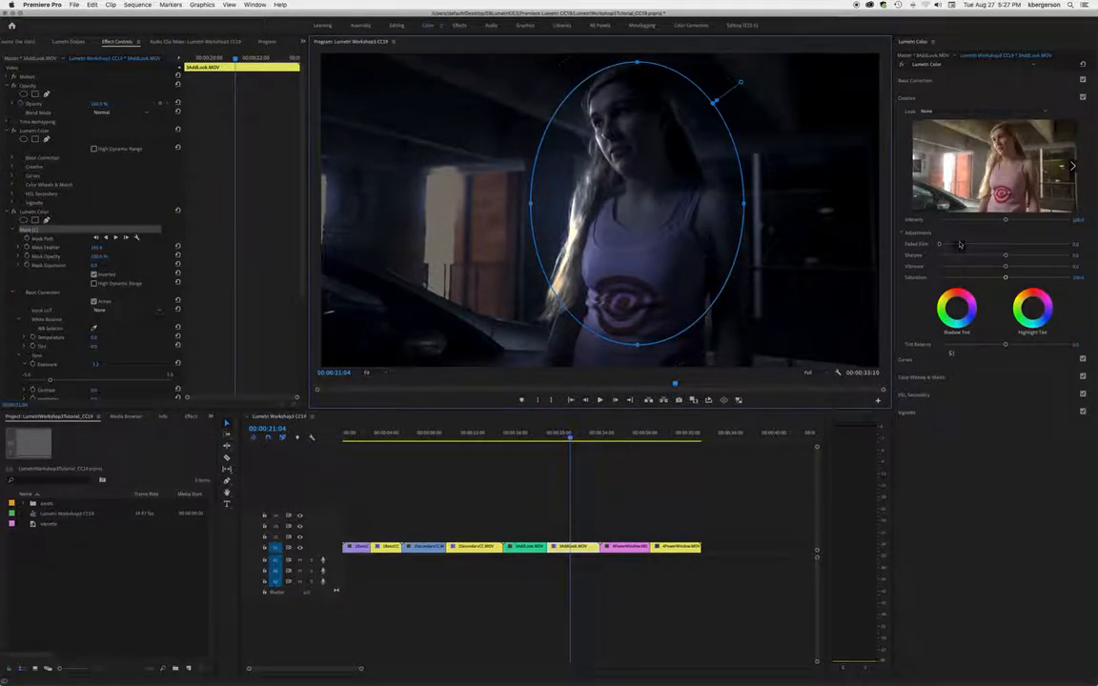
Toggle the masked Lumetri Color effect off and on to compare the woman's shot with and without it.
click(14, 211)
click(14, 211)
click(14, 210)
click(14, 211)
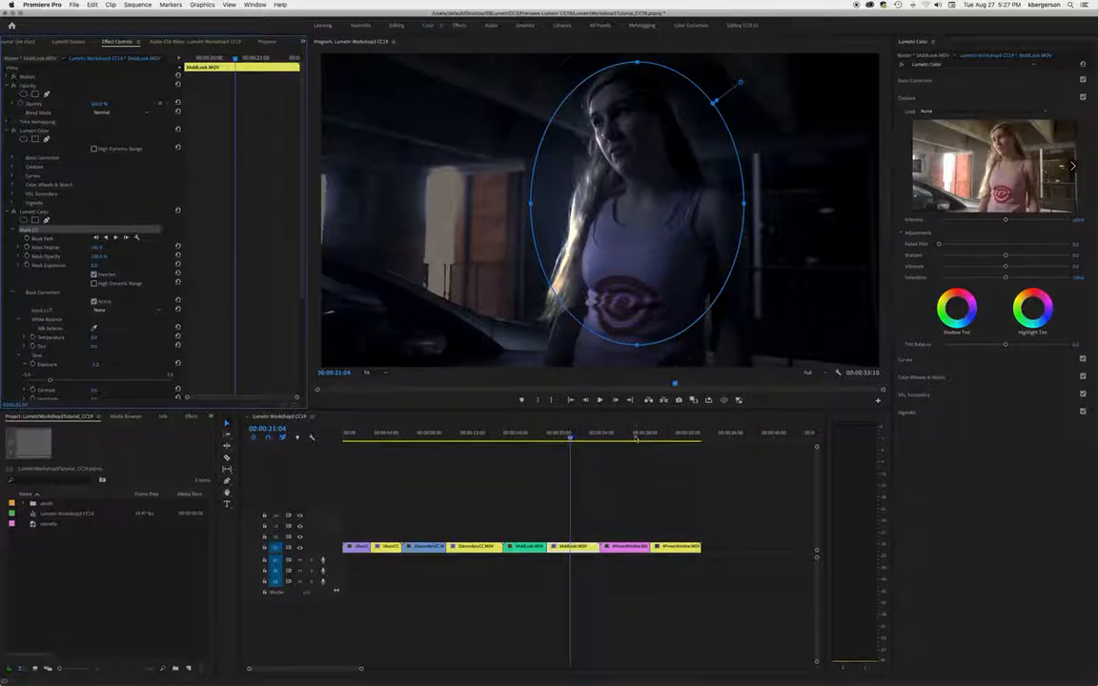
On the last (yellow) 4PowerWindow clip, cool the temperature, lower blacks slightly, and raise whites and highlights to about 12 in Basic Correction.
drag(569, 441, 678, 440)
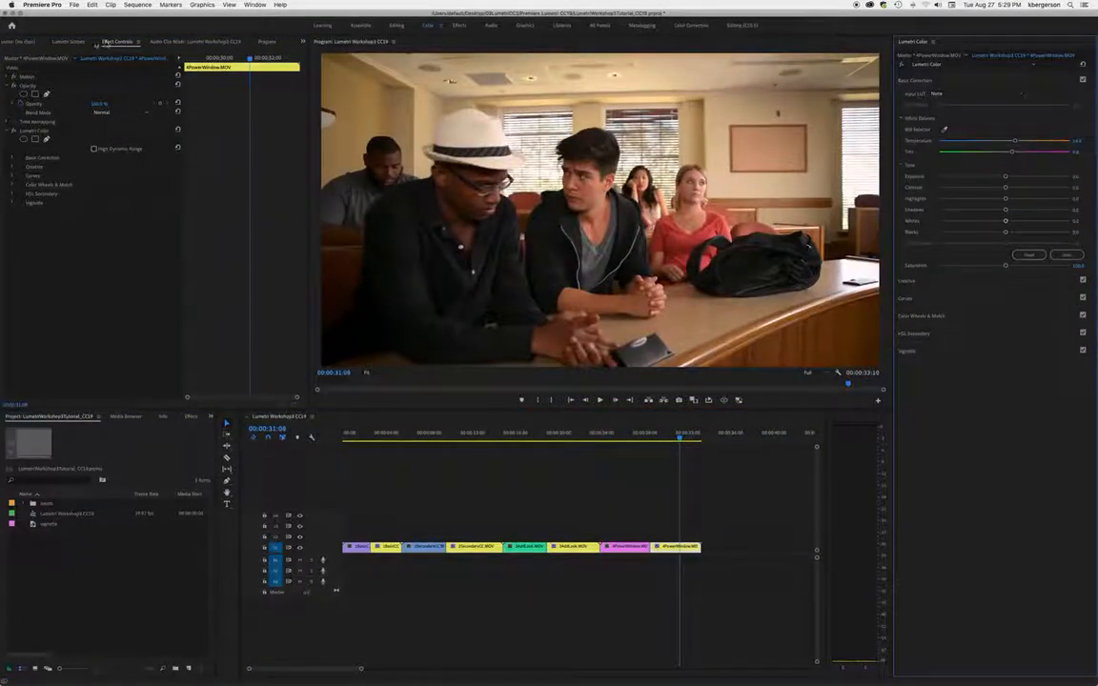
click(69, 42)
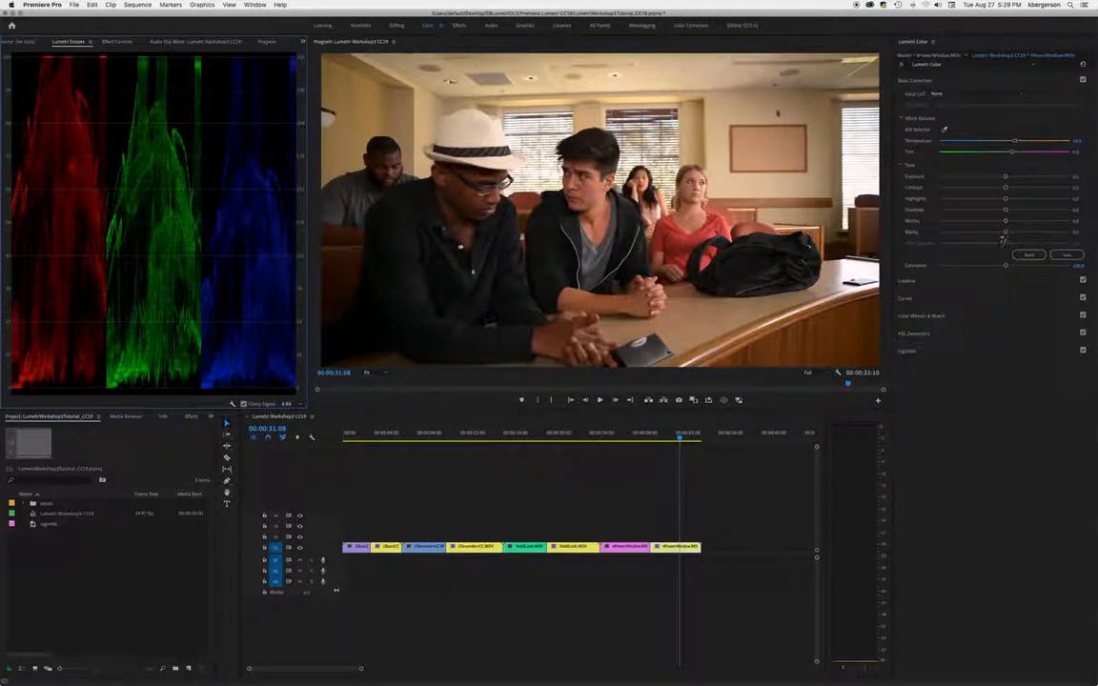
drag(1005, 232, 1003, 235)
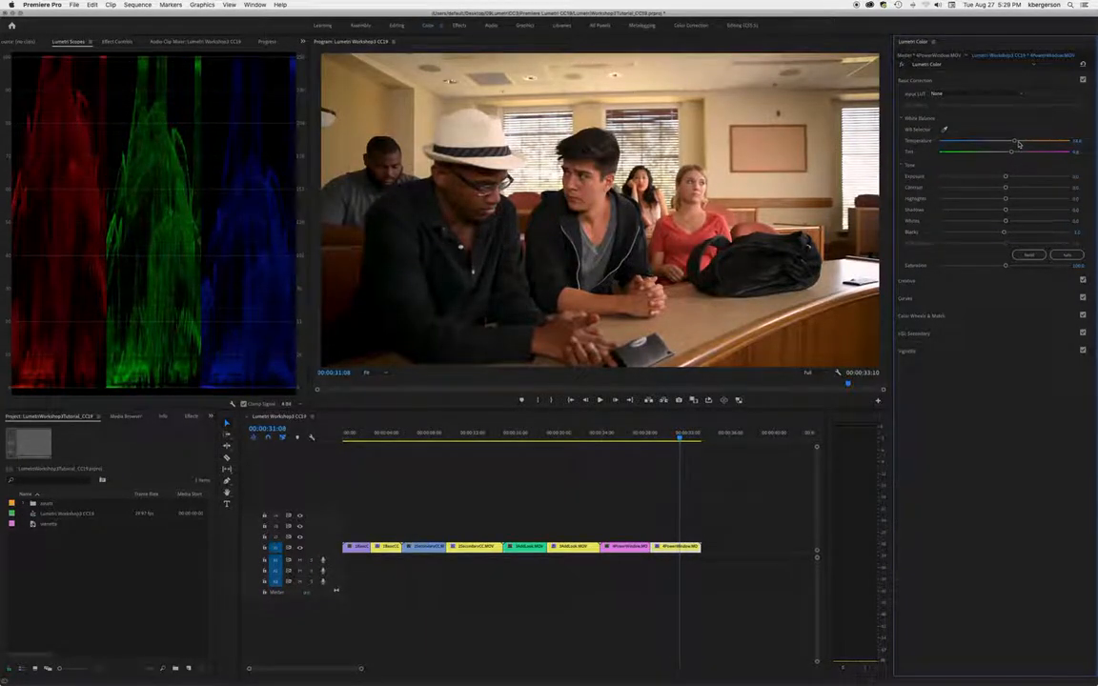
drag(1016, 142, 993, 148)
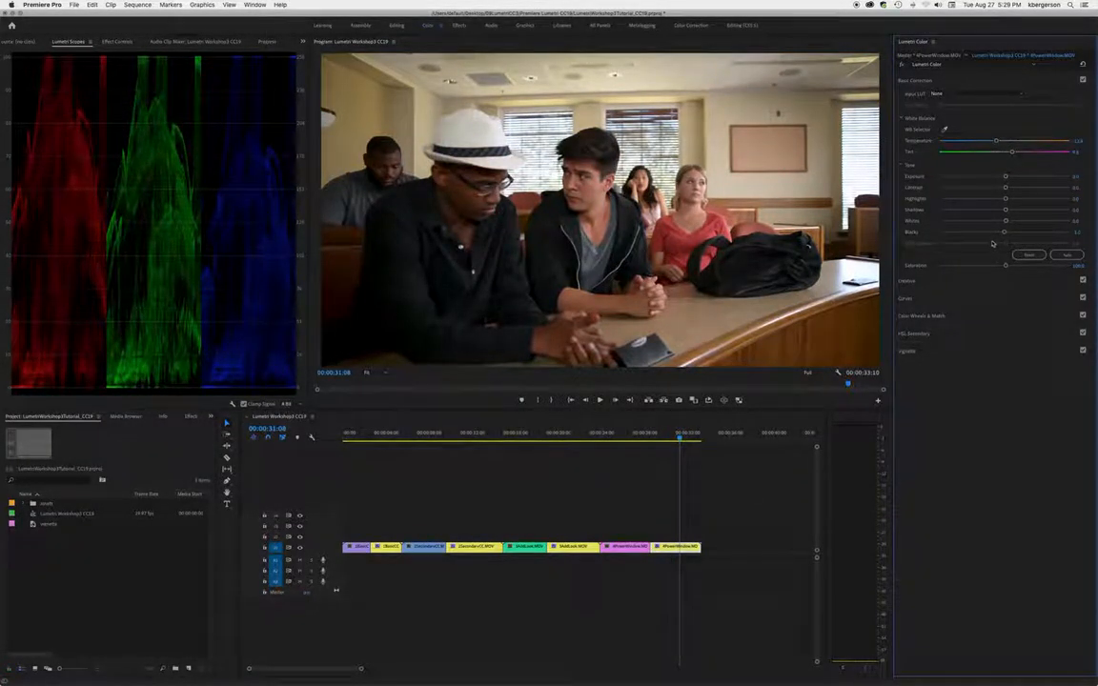
drag(1003, 235, 1002, 236)
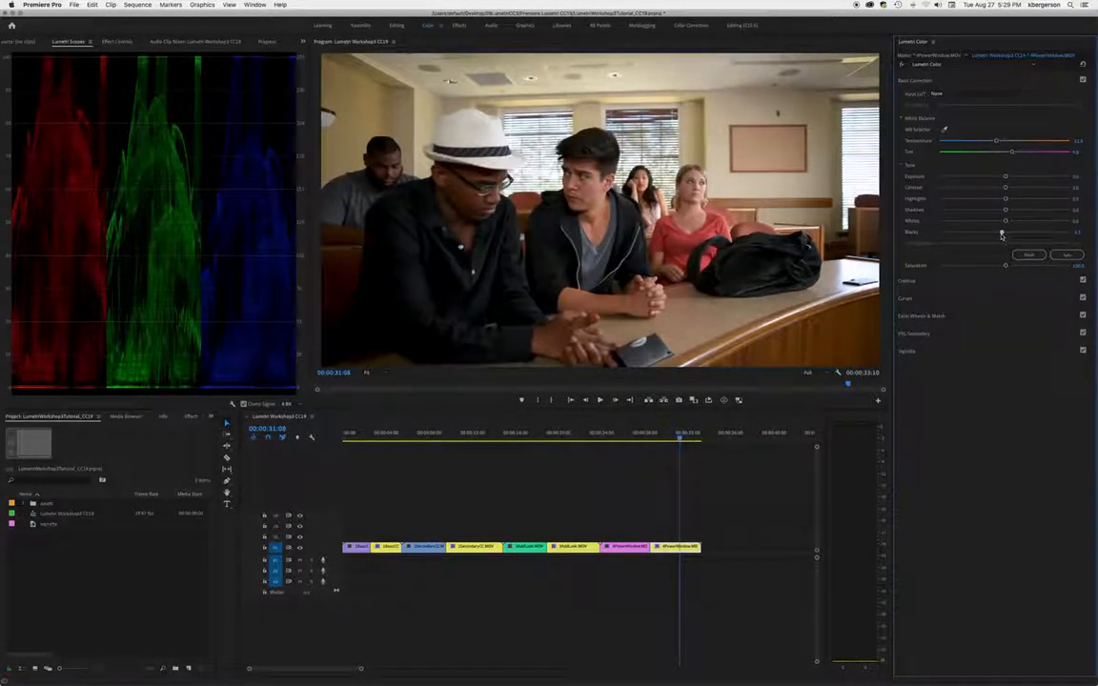
drag(1006, 222, 1013, 226)
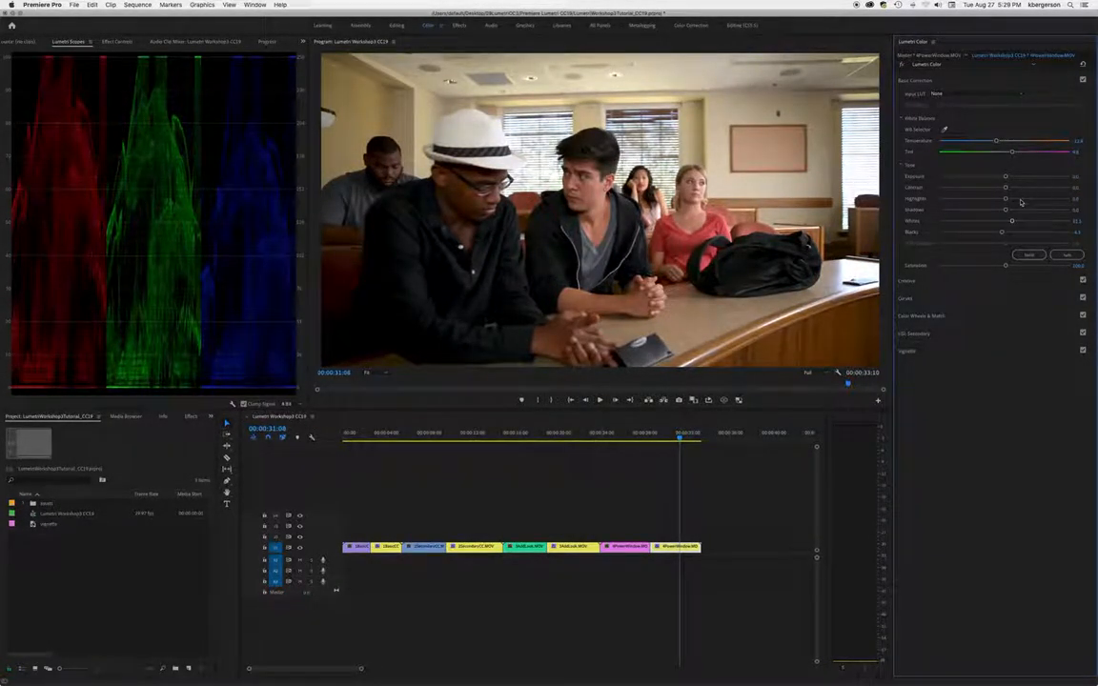
mouse_move(1006, 201)
mouse_down()
mouse_move(992, 201)
mouse_move(1015, 203)
mouse_up()
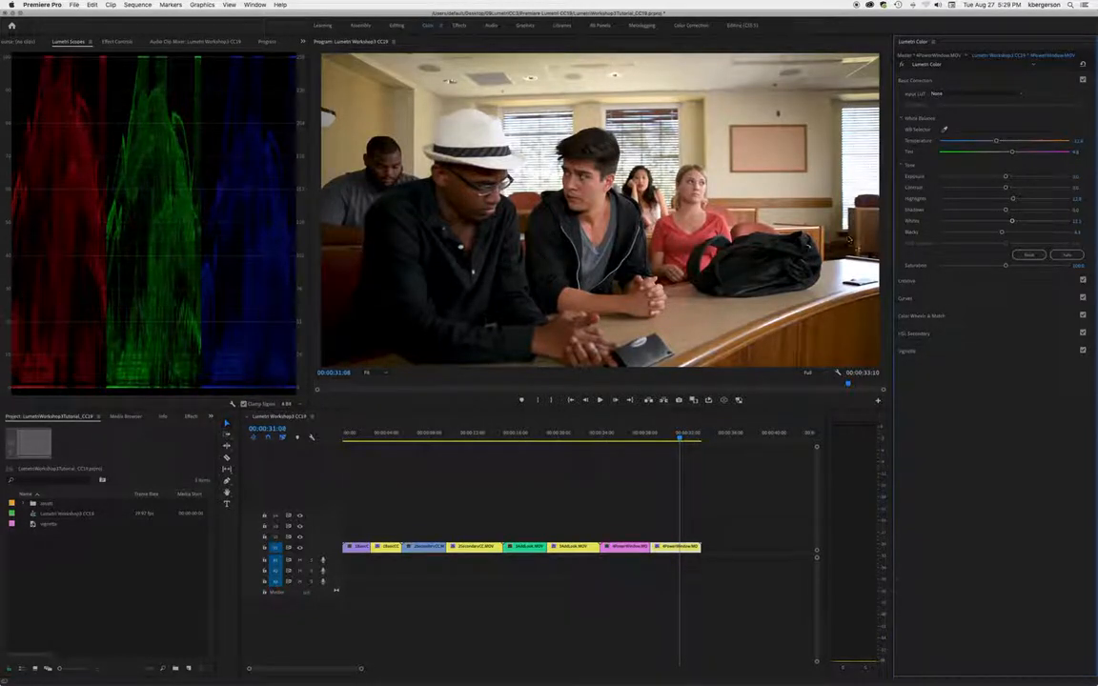
Duplicate the Lumetri Color effect on the last 4PowerWindow clip and reset the duplicate's settings.
click(110, 42)
click(24, 132)
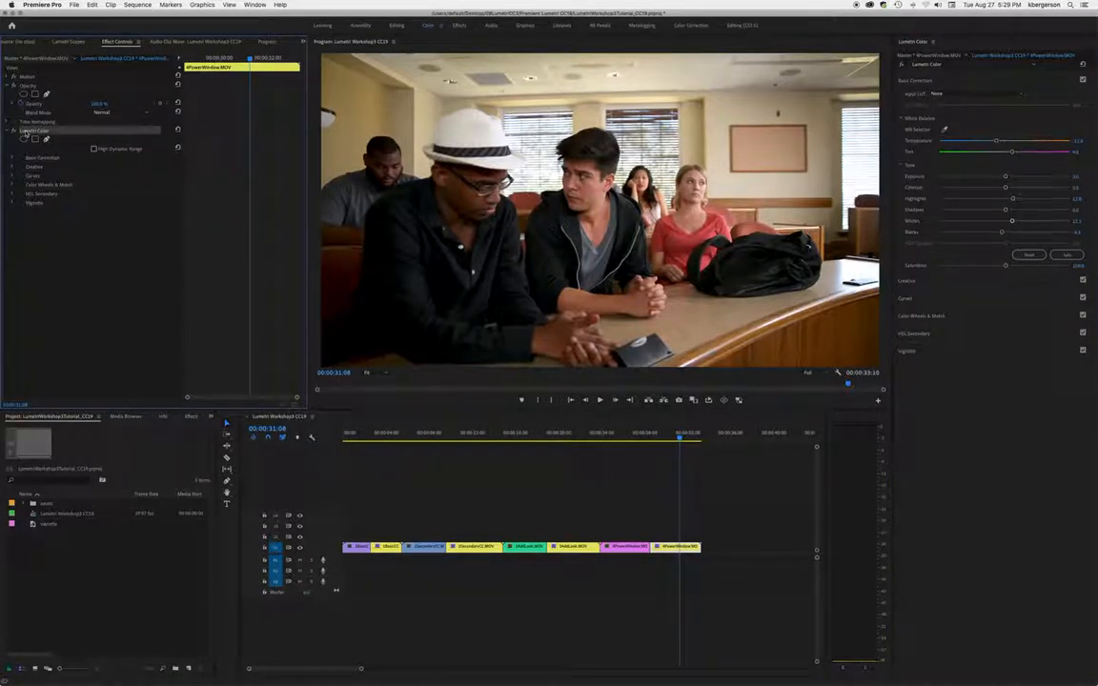
key(super+c)
key(super+v)
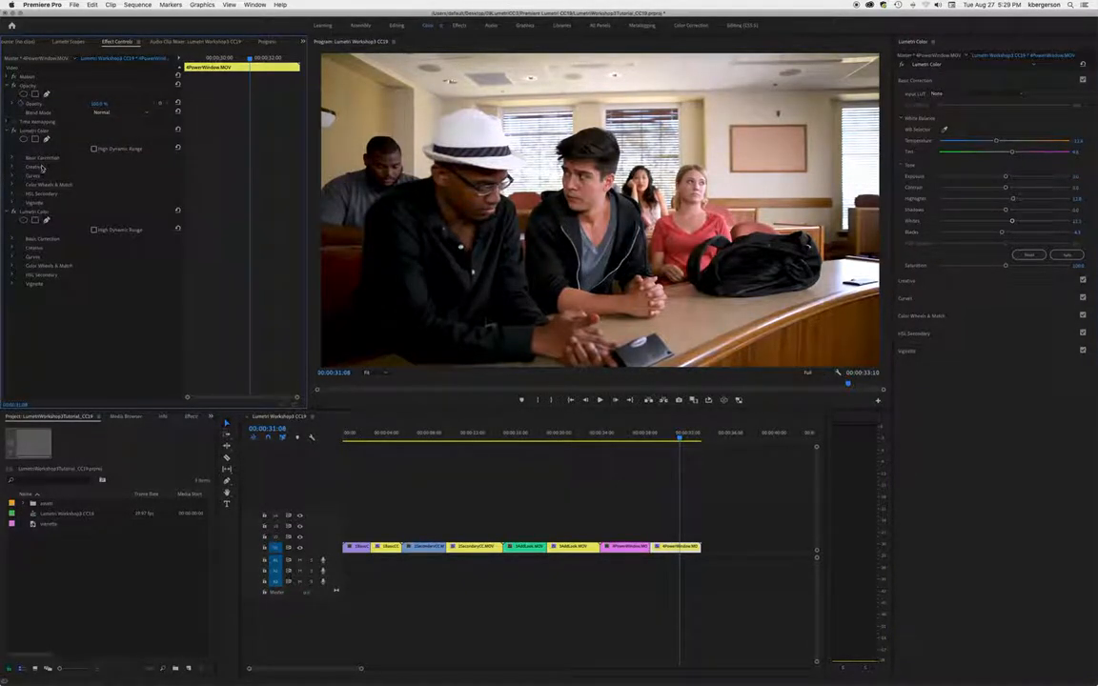
click(178, 211)
Draw a closed freeform mask on the second Lumetri effect around the bright window at the right edge of the frame.
click(45, 221)
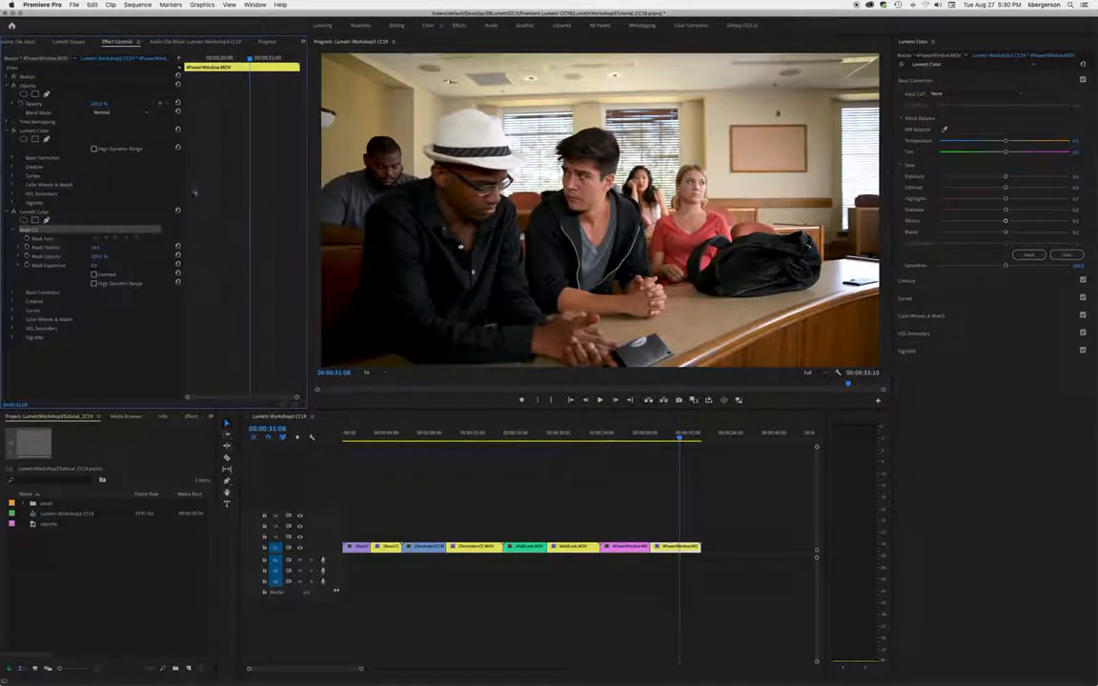
click(883, 108)
click(843, 111)
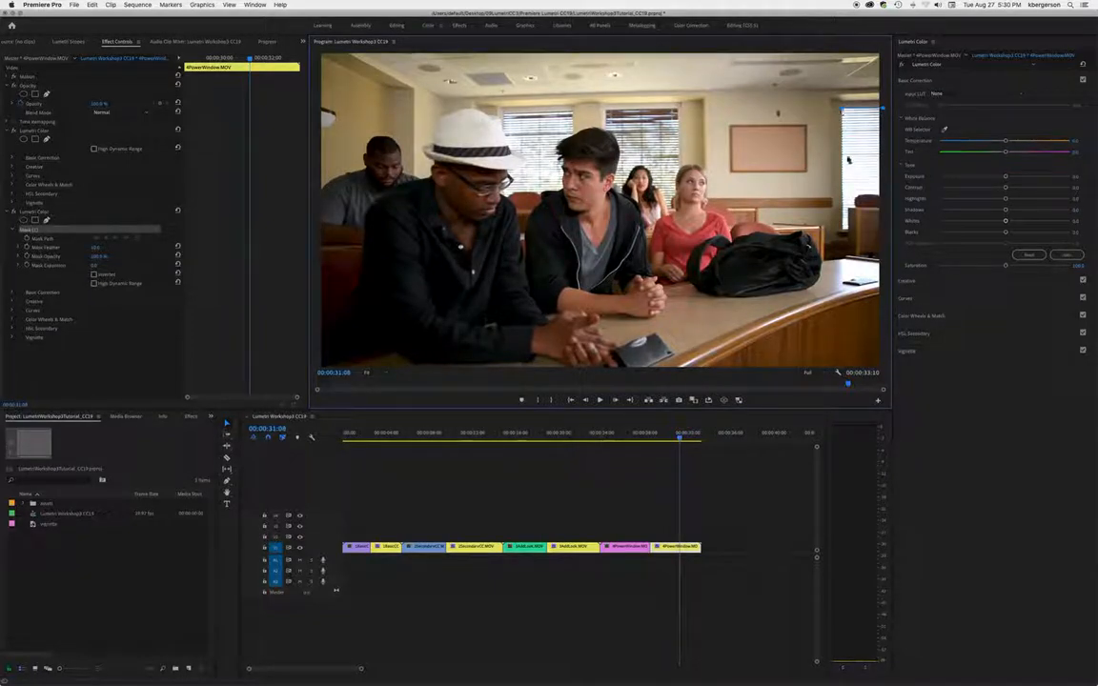
click(844, 233)
key(Right)
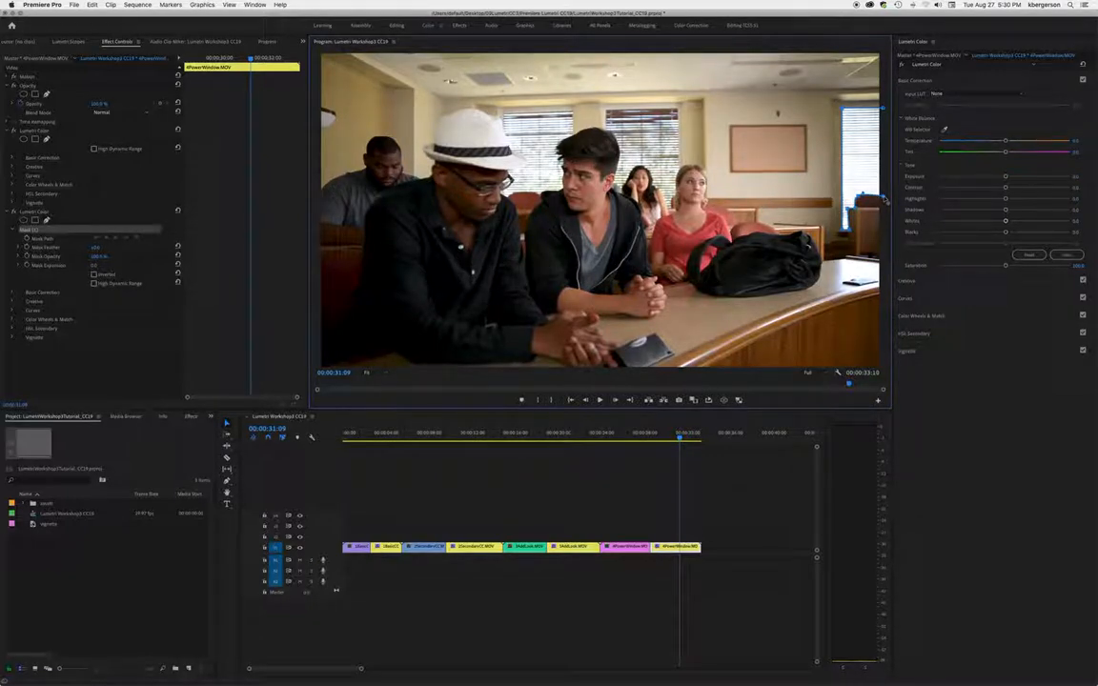
click(884, 111)
In the masked effect's Basic Correction, lower highlights to about -96, whites to about -49 and saturation to about 43.
click(13, 294)
scroll(59, 362, down, 3)
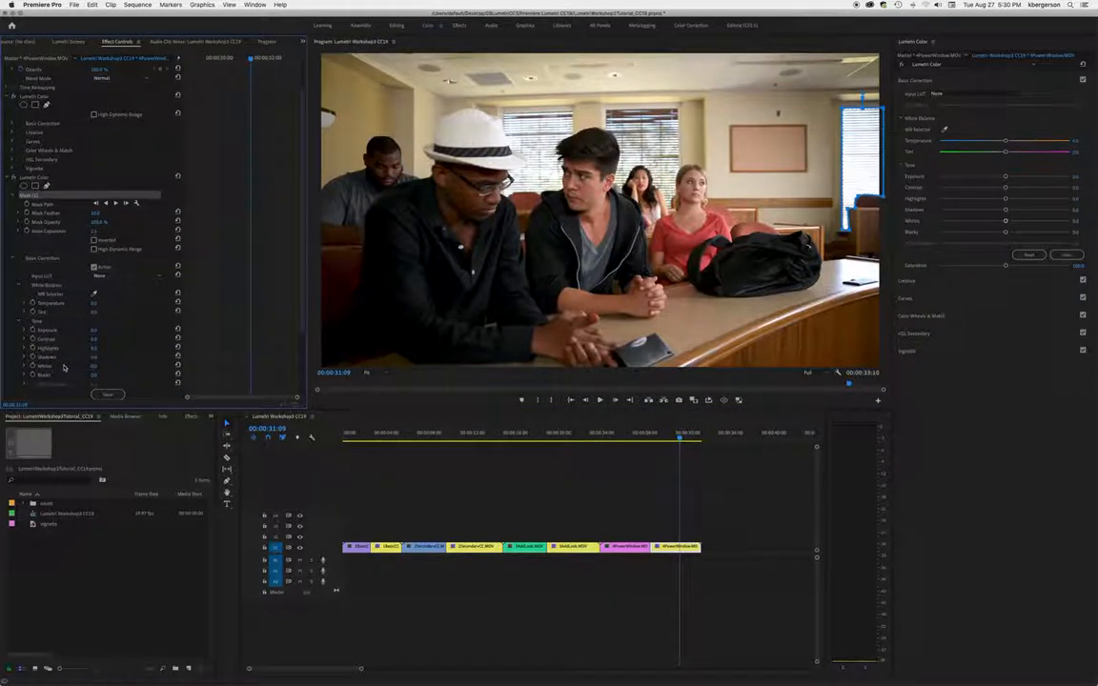
click(62, 364)
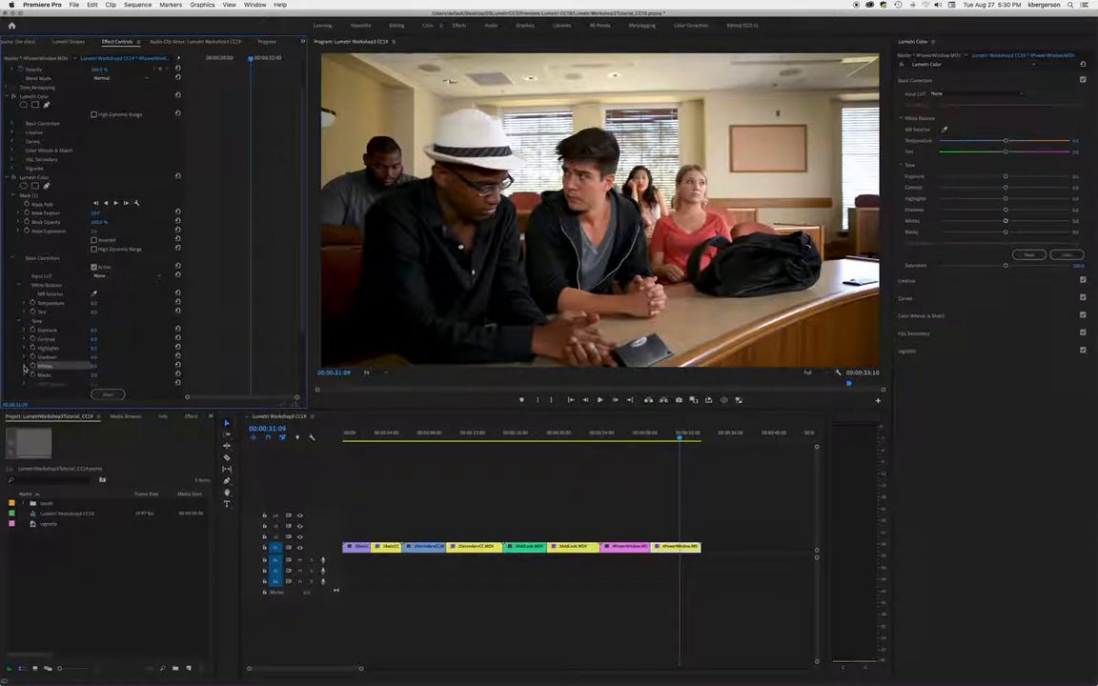
click(27, 350)
drag(98, 365, 25, 371)
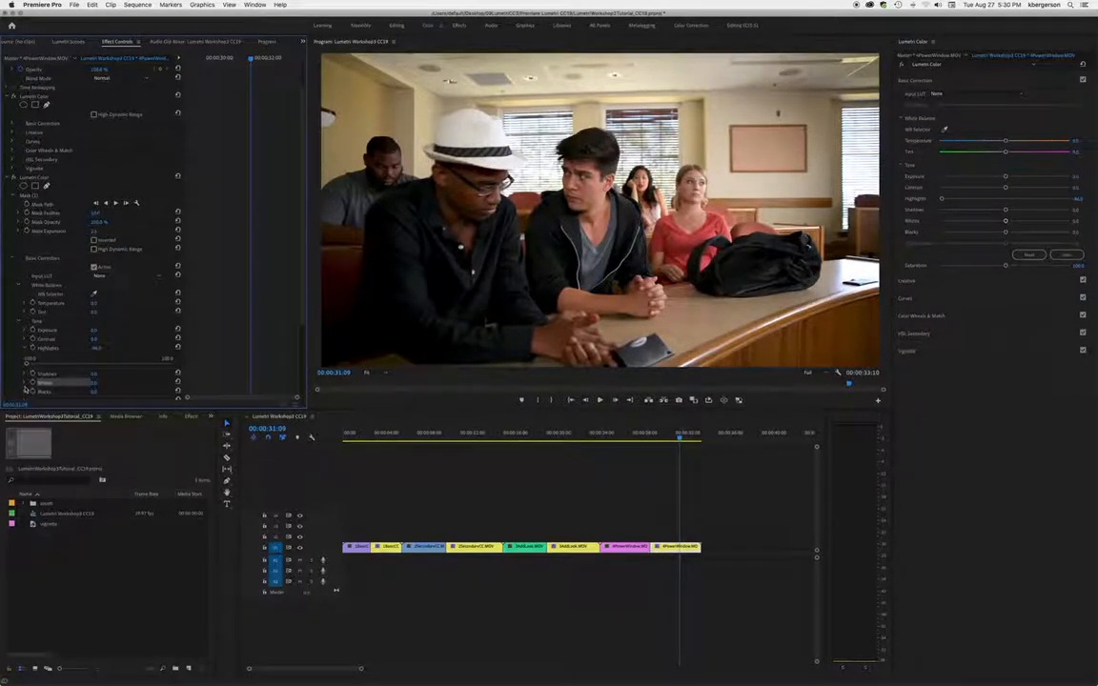
click(26, 382)
drag(96, 399, 62, 401)
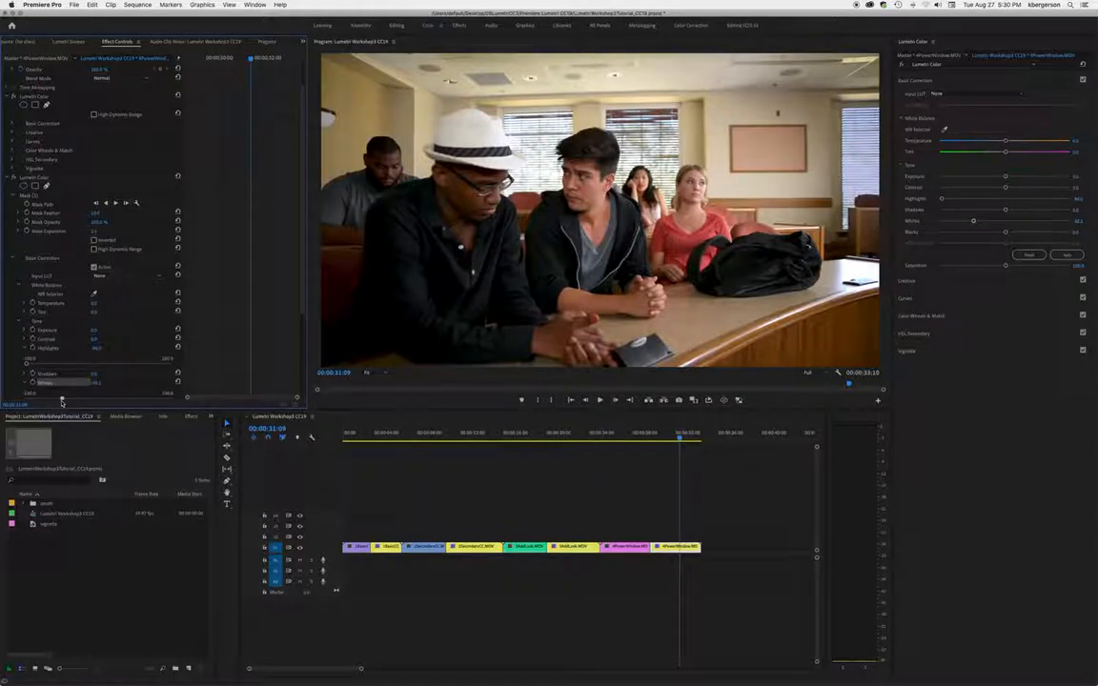
scroll(125, 329, down, 5)
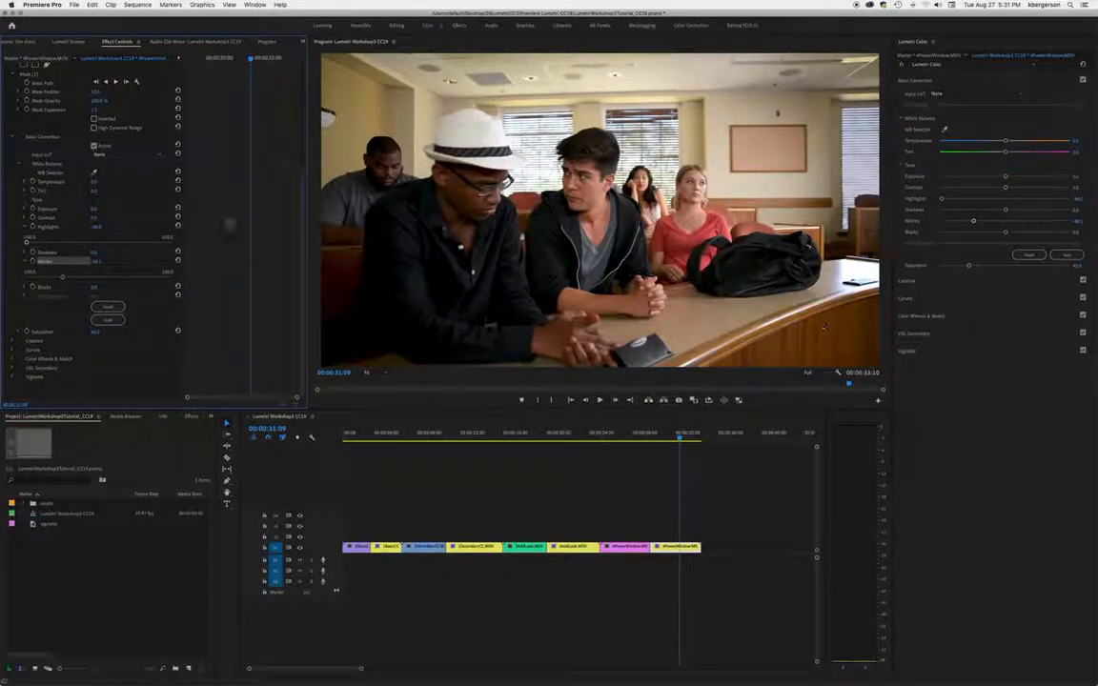
scroll(31, 136, up, 4)
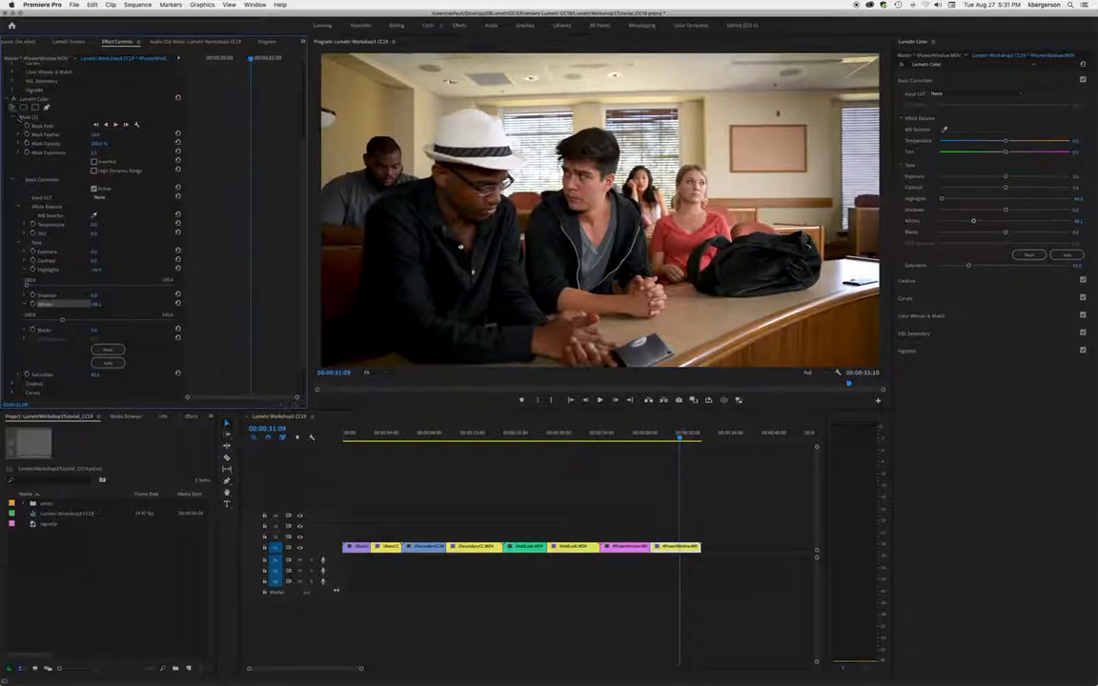
Duplicate the masked second Lumetri Color effect on the last 4PowerWindow clip and reset the new copy's settings.
click(7, 95)
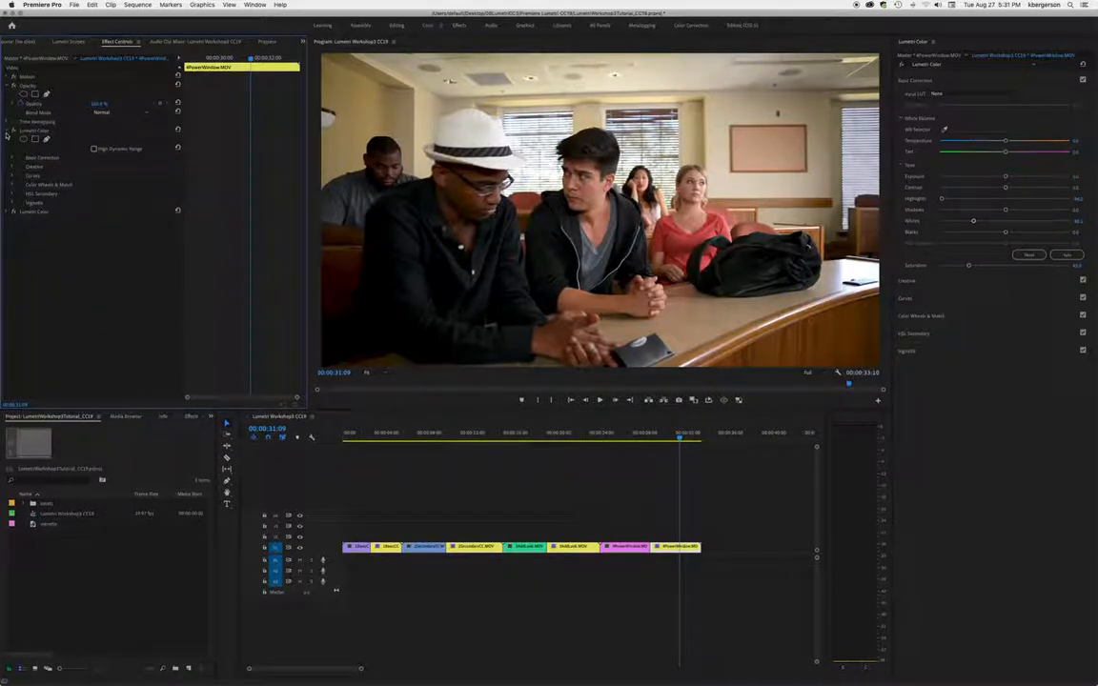
click(6, 131)
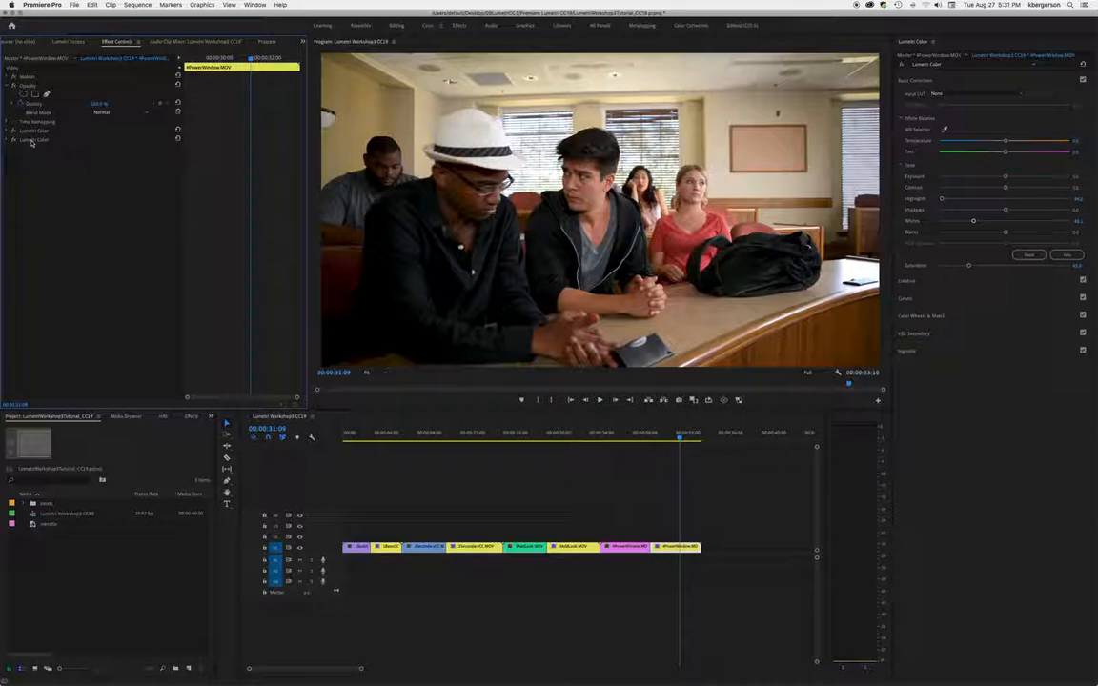
click(32, 139)
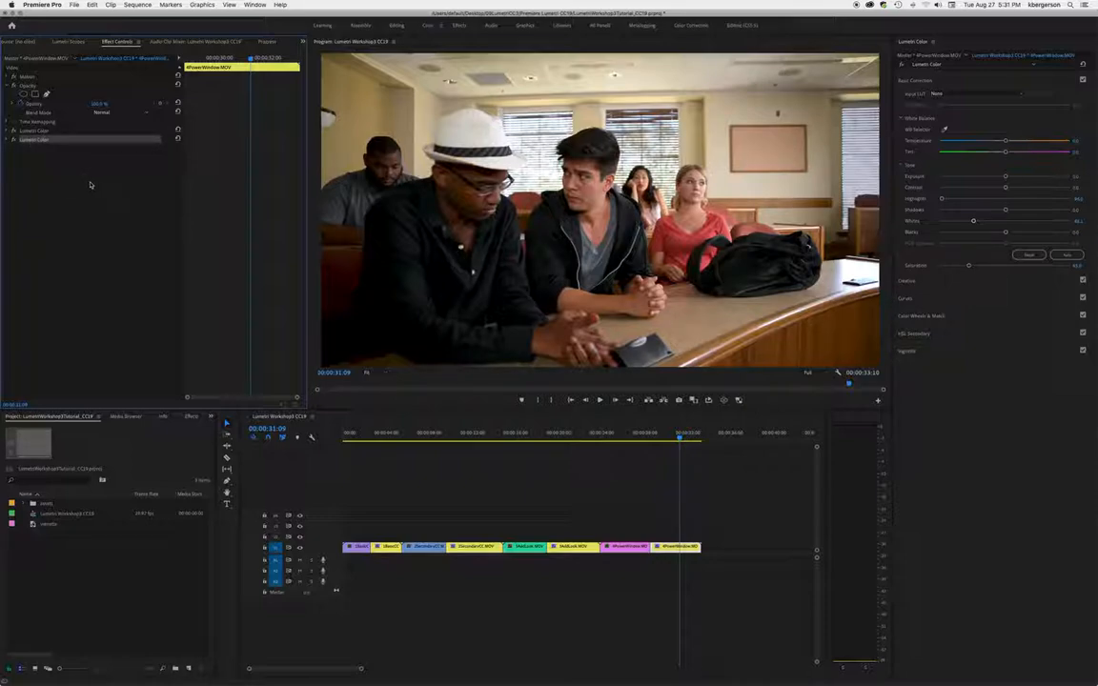
key(super+v)
click(177, 148)
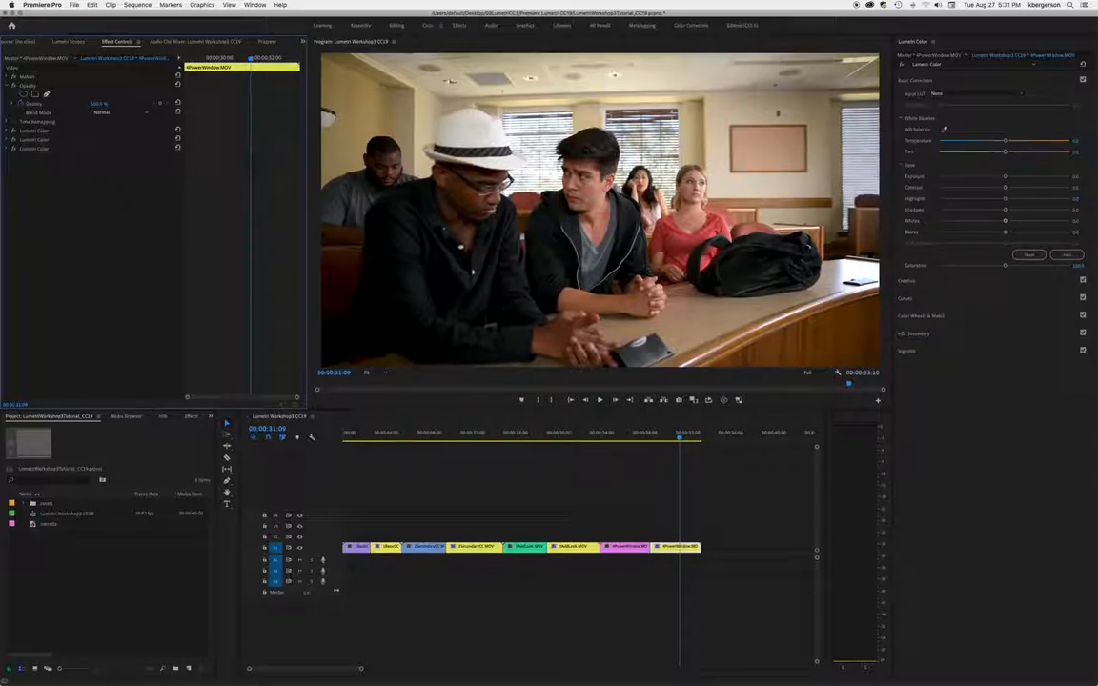
Add an elliptical mask to the third Lumetri effect, widen it around the foreground men and seated woman, and feather it to about 180.
click(8, 150)
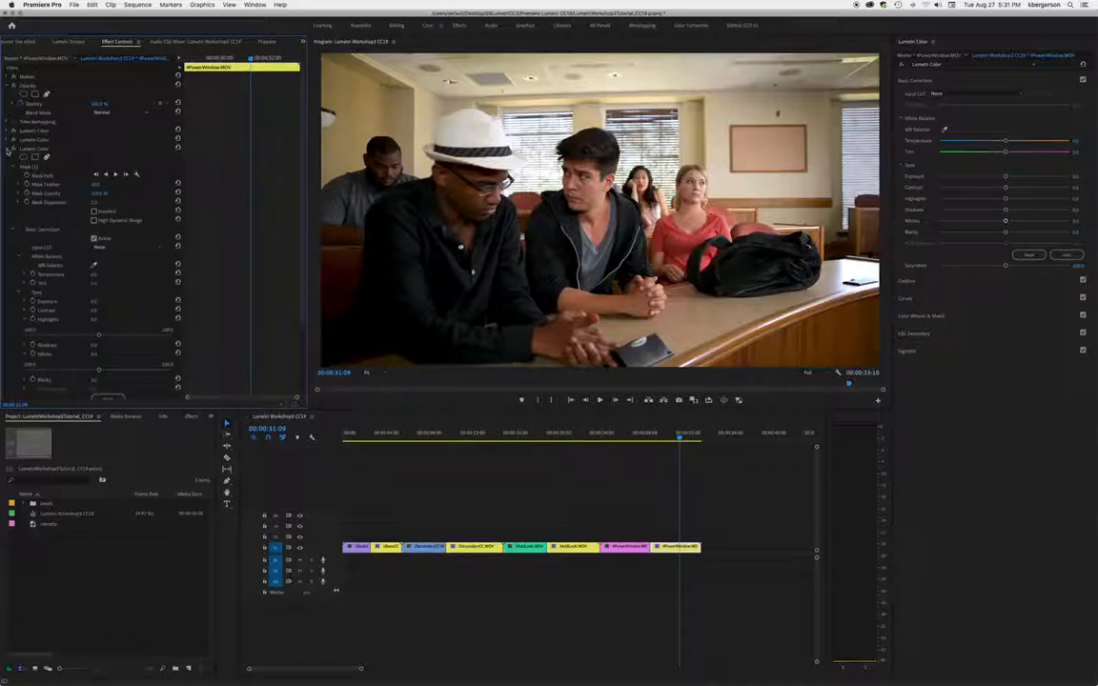
click(22, 157)
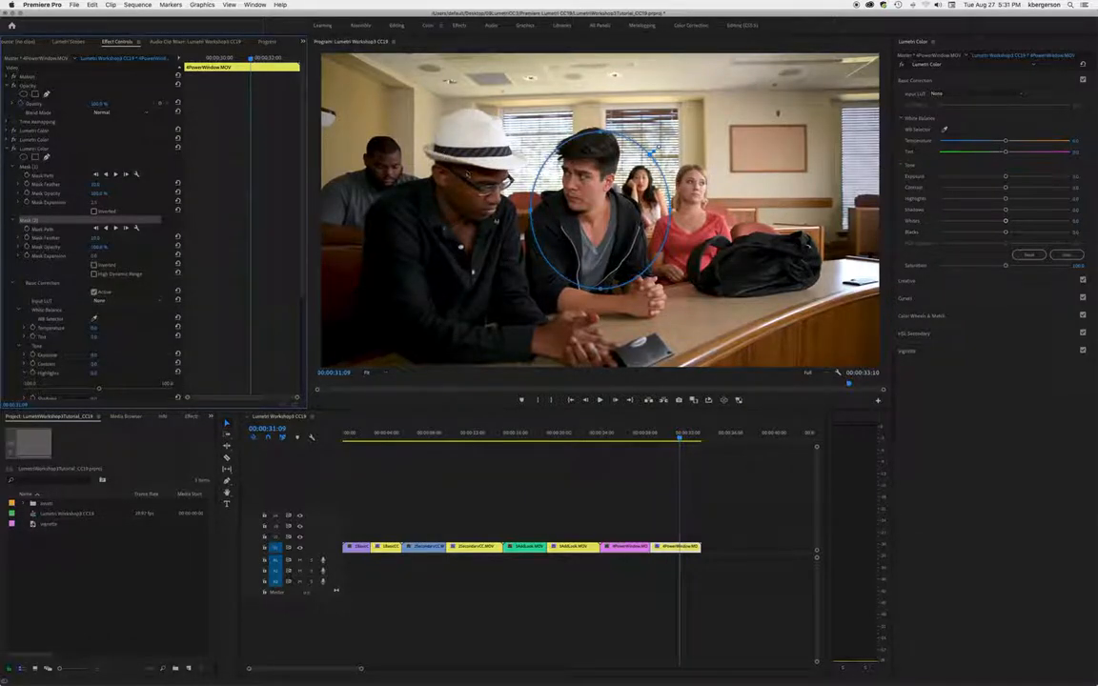
drag(531, 210, 395, 210)
drag(670, 211, 747, 212)
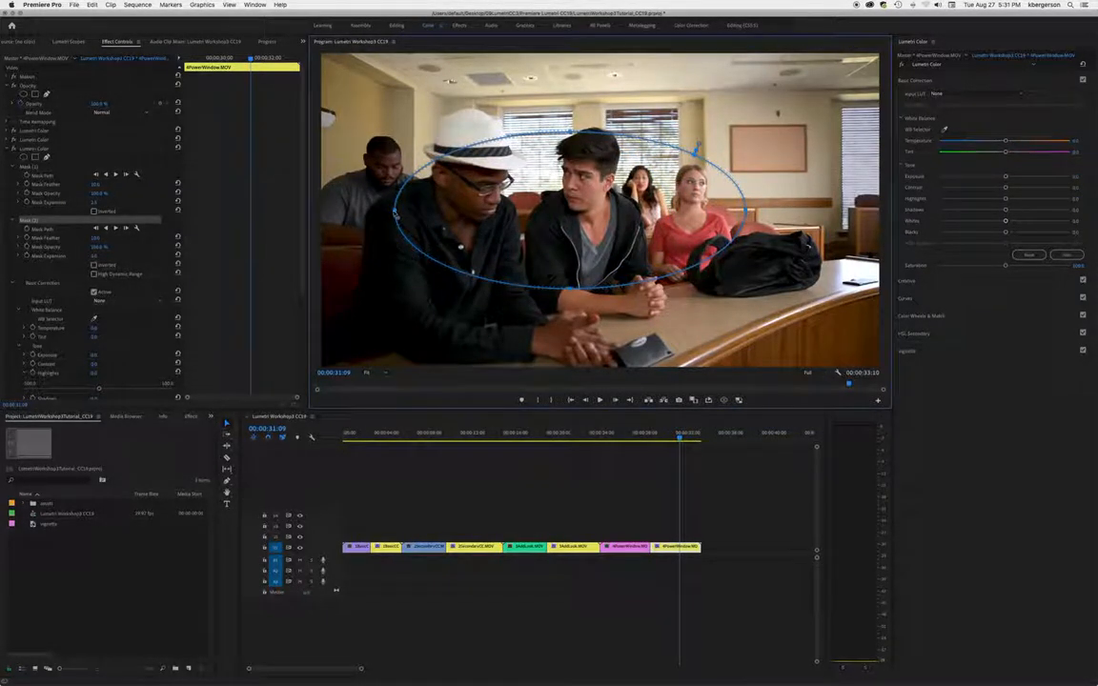
drag(395, 210, 351, 209)
drag(550, 131, 550, 107)
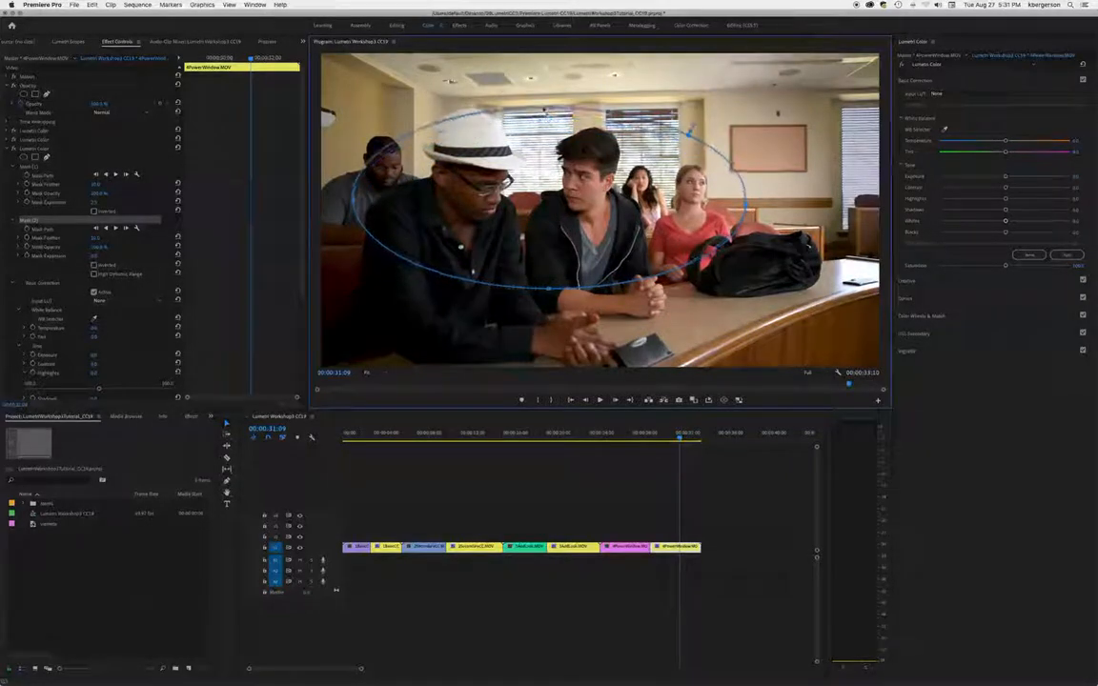
drag(549, 288, 549, 302)
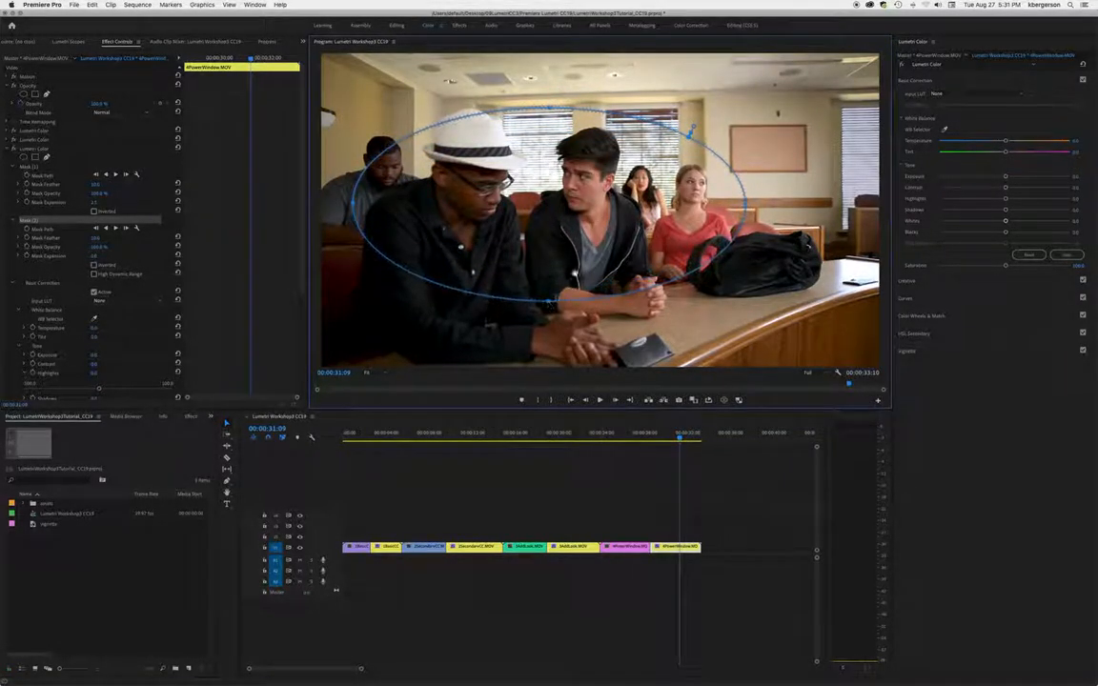
drag(714, 115, 716, 115)
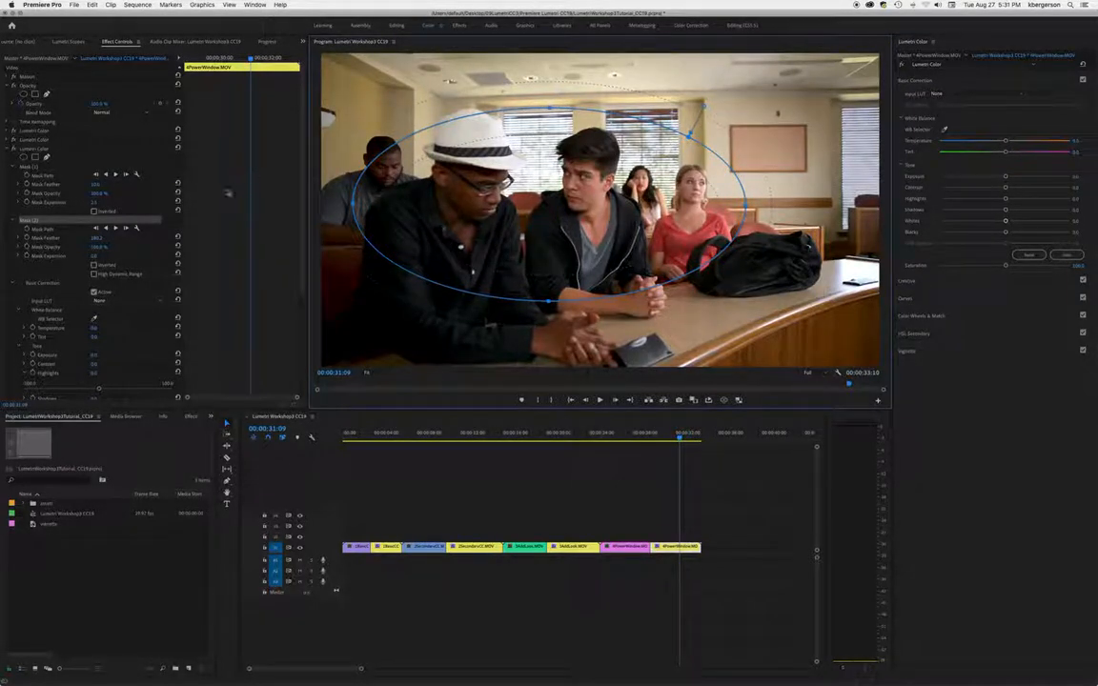
Delete the leftover window-shaped mask, Mask (1), from the third Lumetri Color effect.
click(8, 150)
click(8, 150)
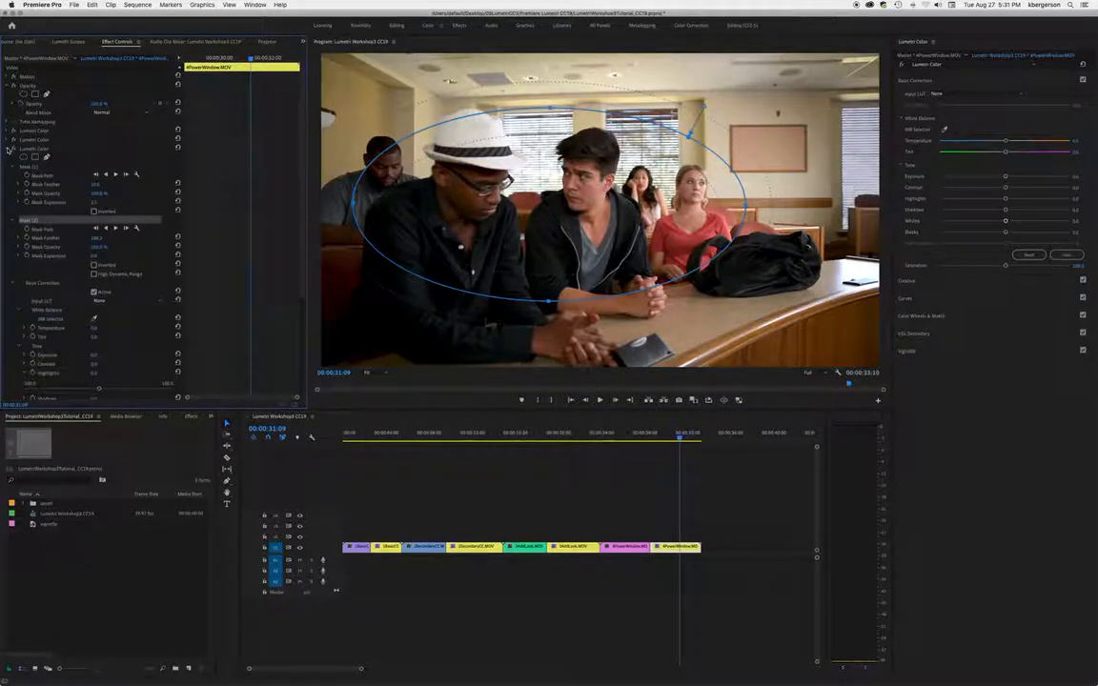
click(34, 167)
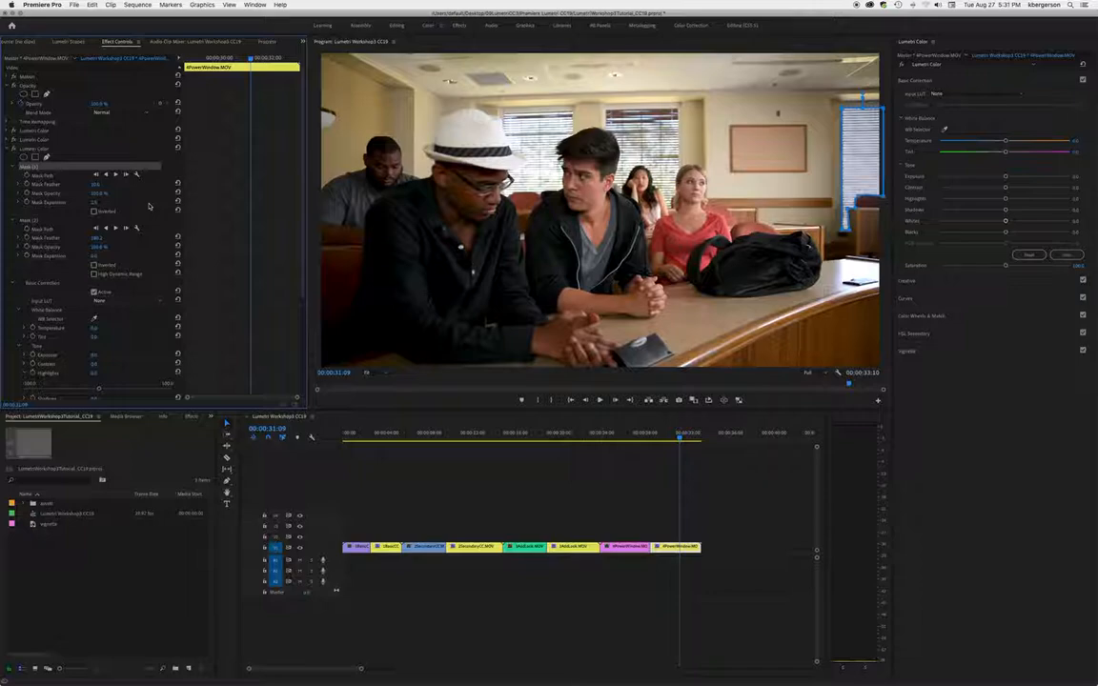
key(Delete)
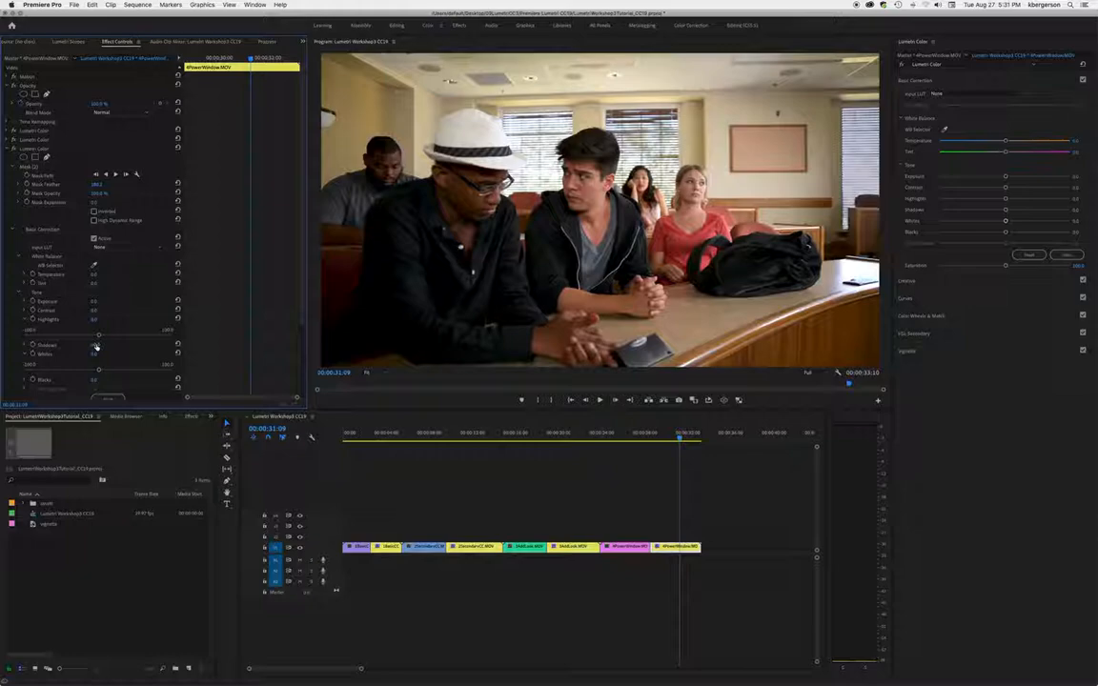
Lower the third Lumetri effect's exposure to about -1.7 and invert its elliptical mask to darken the surroundings.
click(25, 303)
drag(96, 319, 73, 319)
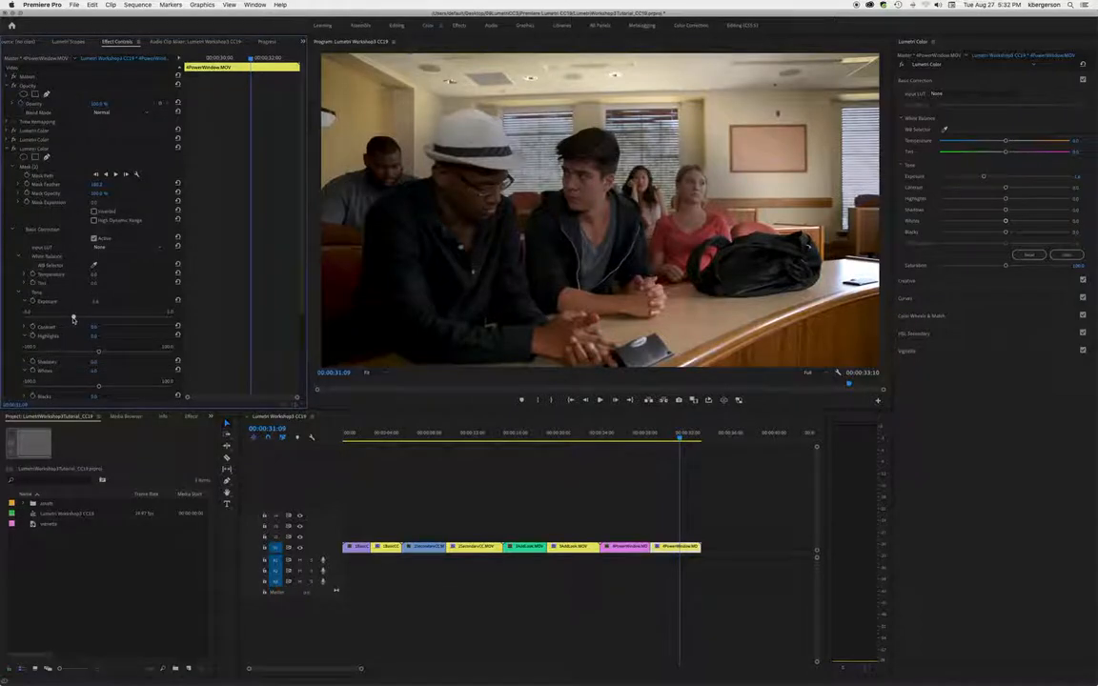
scroll(138, 279, down, 3)
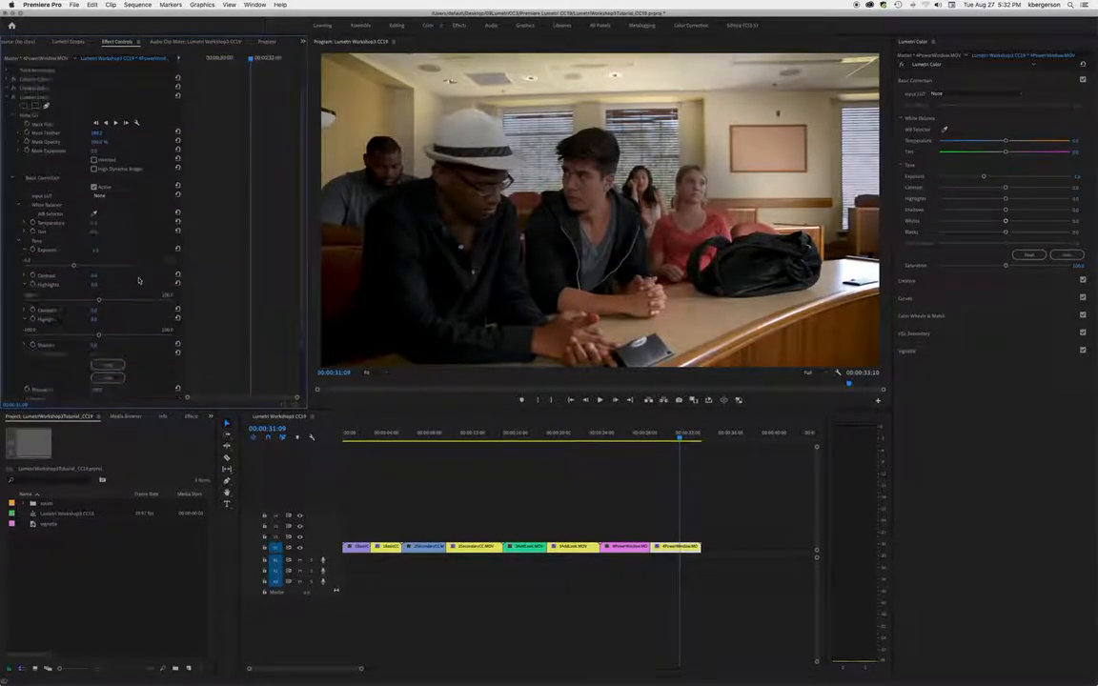
scroll(138, 280, up, 2)
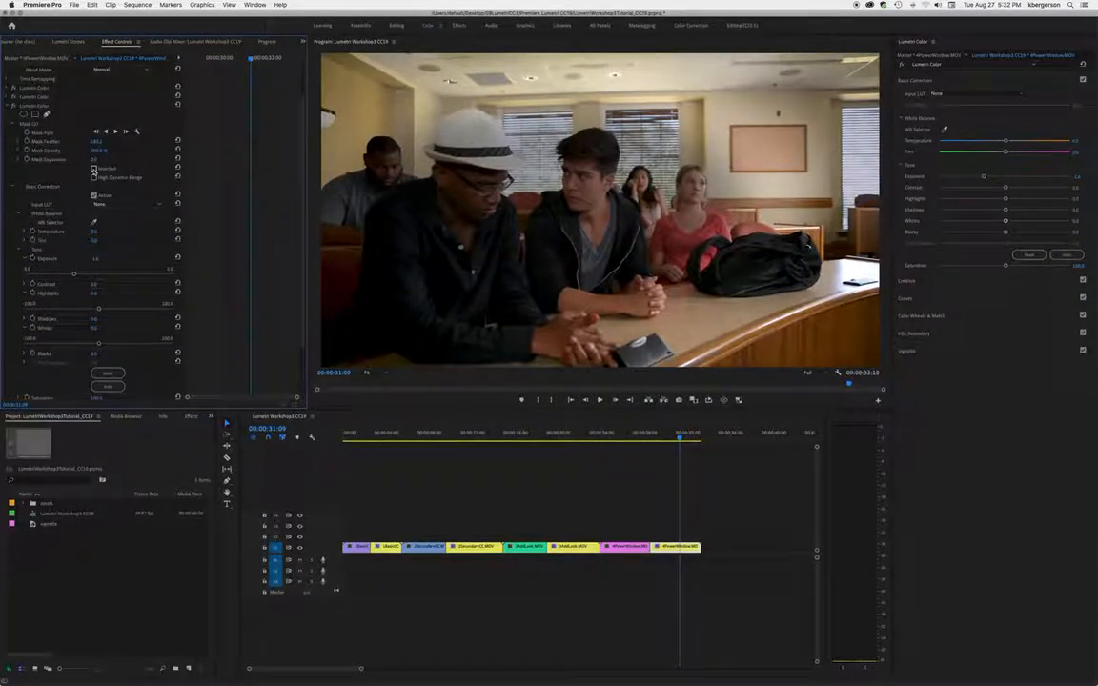
click(94, 169)
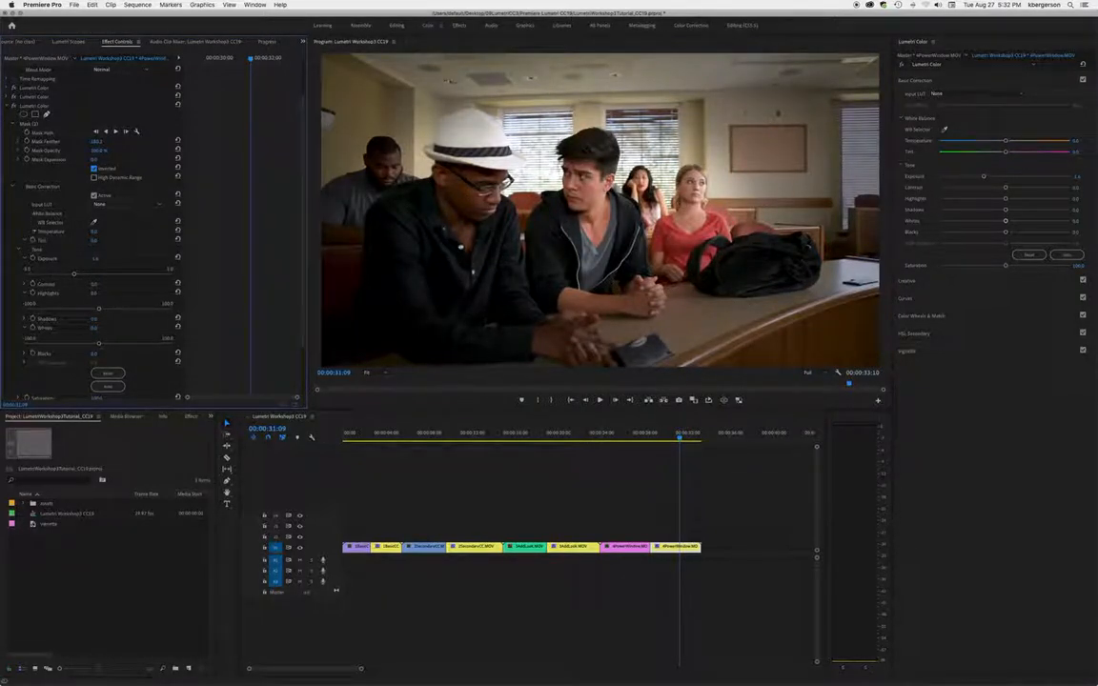
Compare the shot with and without the third Lumetri effect, leaving the effect enabled.
click(15, 106)
click(14, 106)
click(14, 105)
click(14, 106)
click(14, 106)
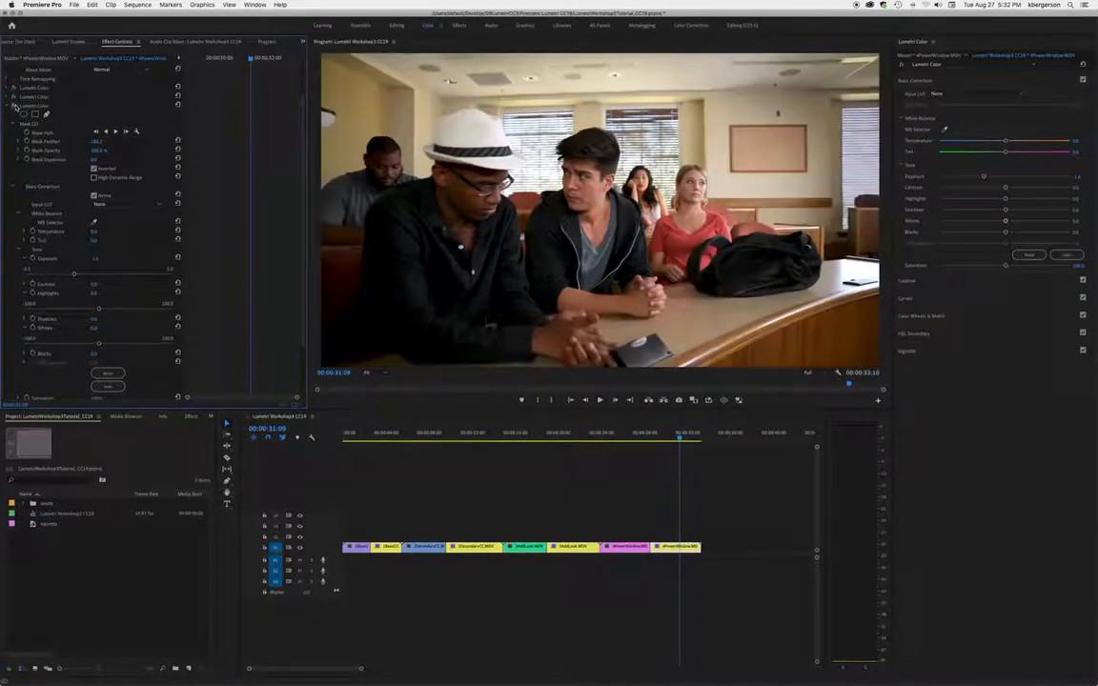
click(14, 106)
click(14, 106)
click(14, 106)
click(14, 106)
click(15, 106)
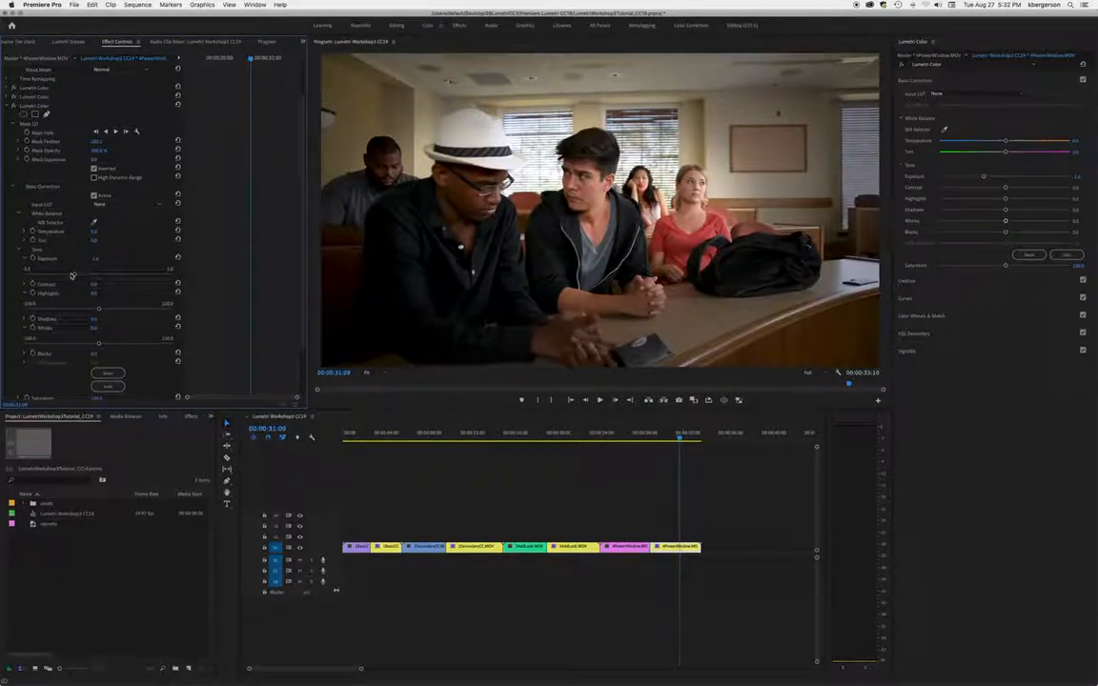
Raise the inverted-mask effect's exposure to about -0.9 and compare the shot with the effect off and on.
drag(73, 273, 86, 275)
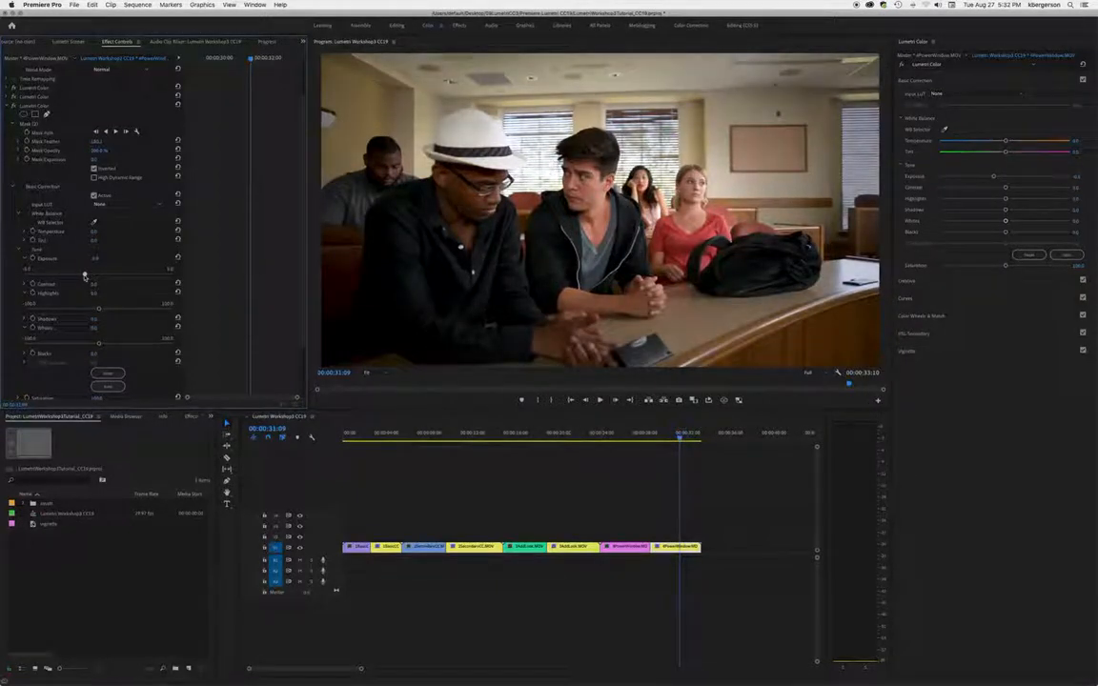
click(14, 106)
click(14, 105)
click(14, 106)
click(14, 106)
click(14, 106)
click(14, 105)
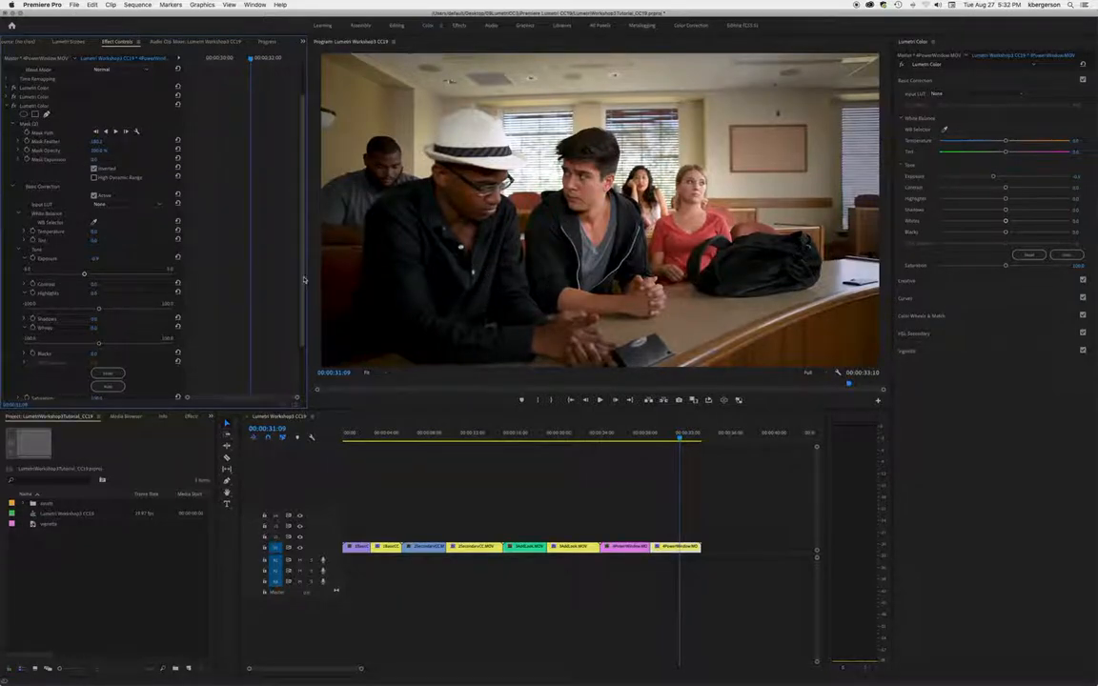
Open the media export settings for the graded Lumetri Workshop3 CC19 sequence.
drag(680, 438, 682, 438)
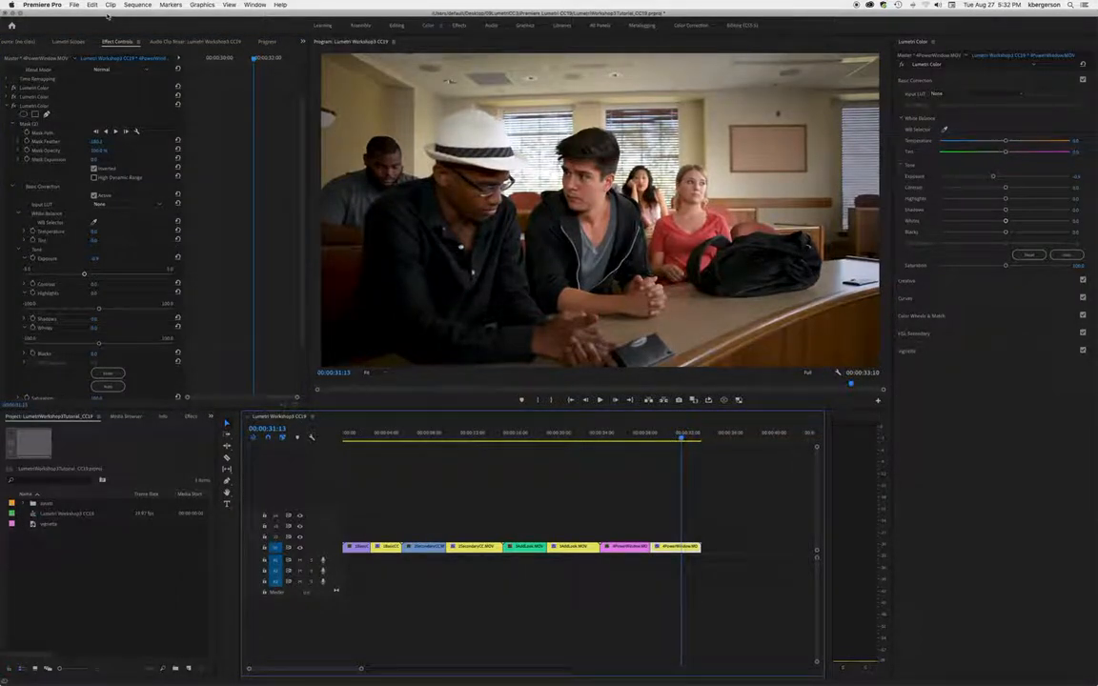
click(136, 5)
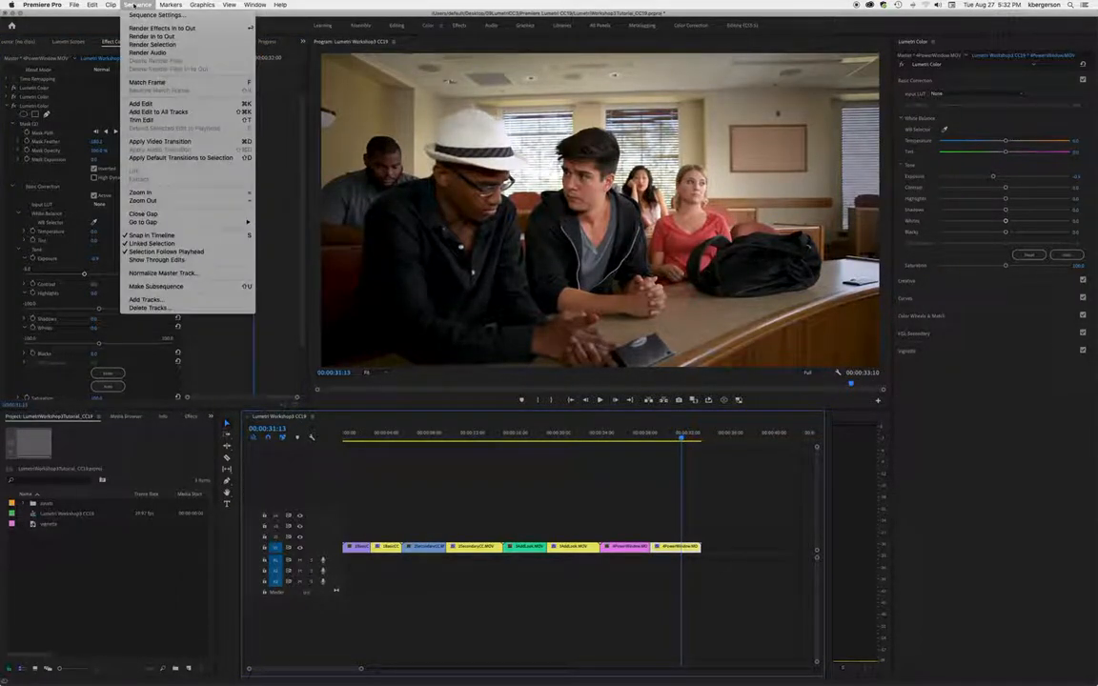
mouse_move(76, 5)
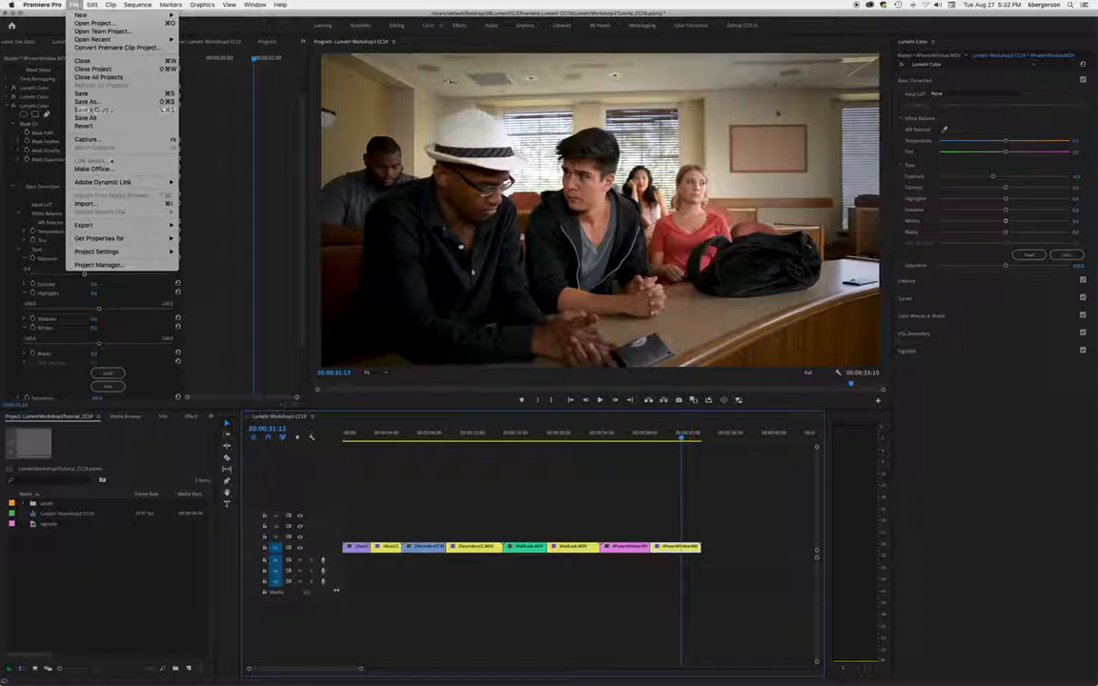
mouse_move(105, 225)
click(228, 225)
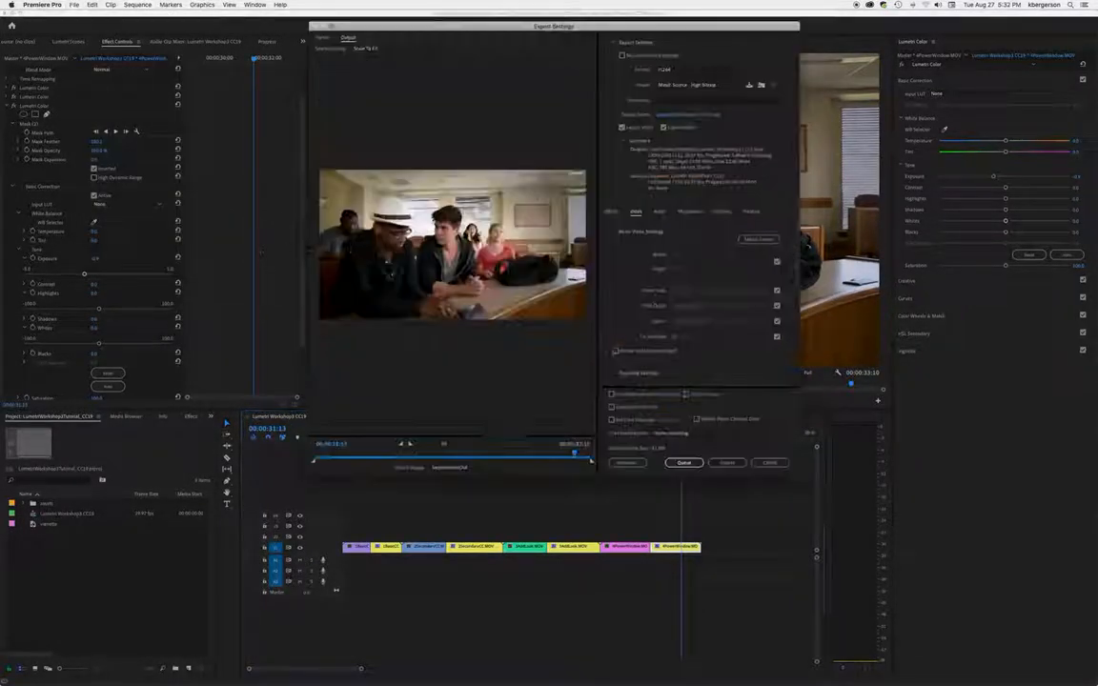
Set the export's output file to YourNameLumetri Workshop3 CC19.mp4 on the Desktop.
click(671, 115)
click(476, 72)
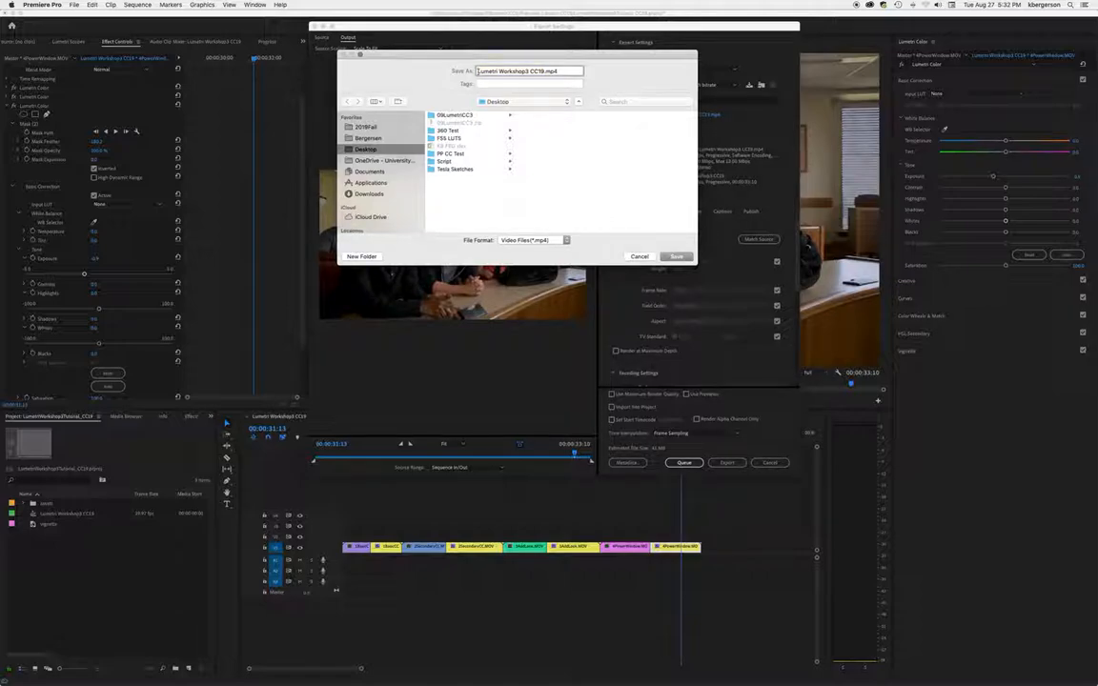
text(YOur)
key(BackSpace)
key(BackSpace)
key(BackSpace)
text(ourName)
click(676, 256)
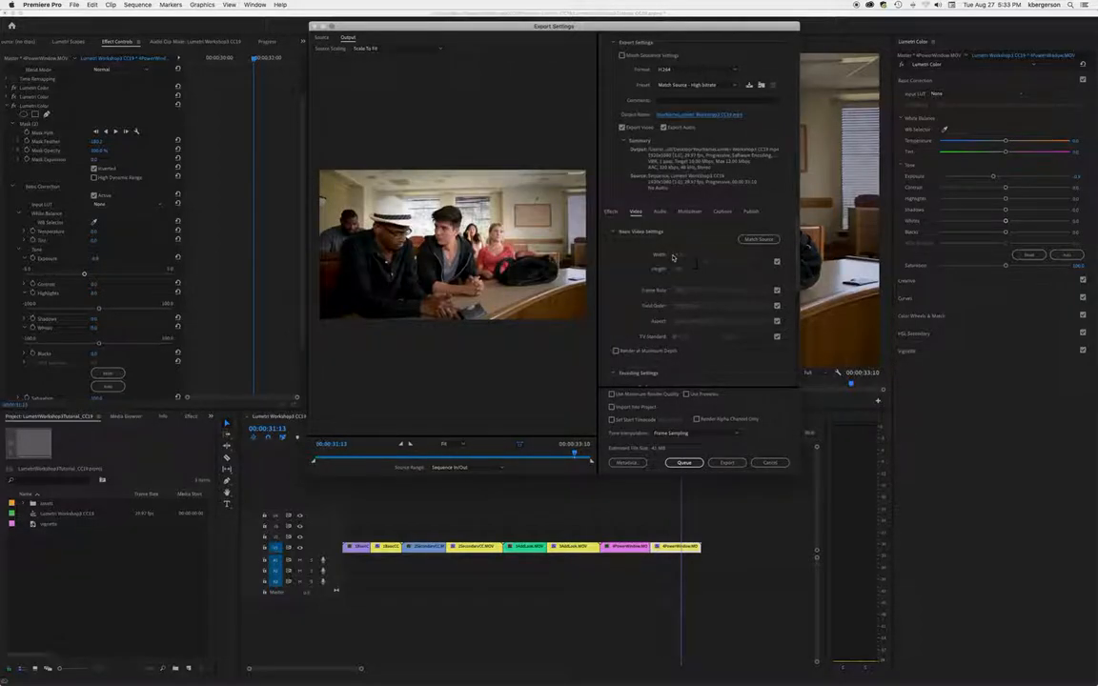
click(697, 116)
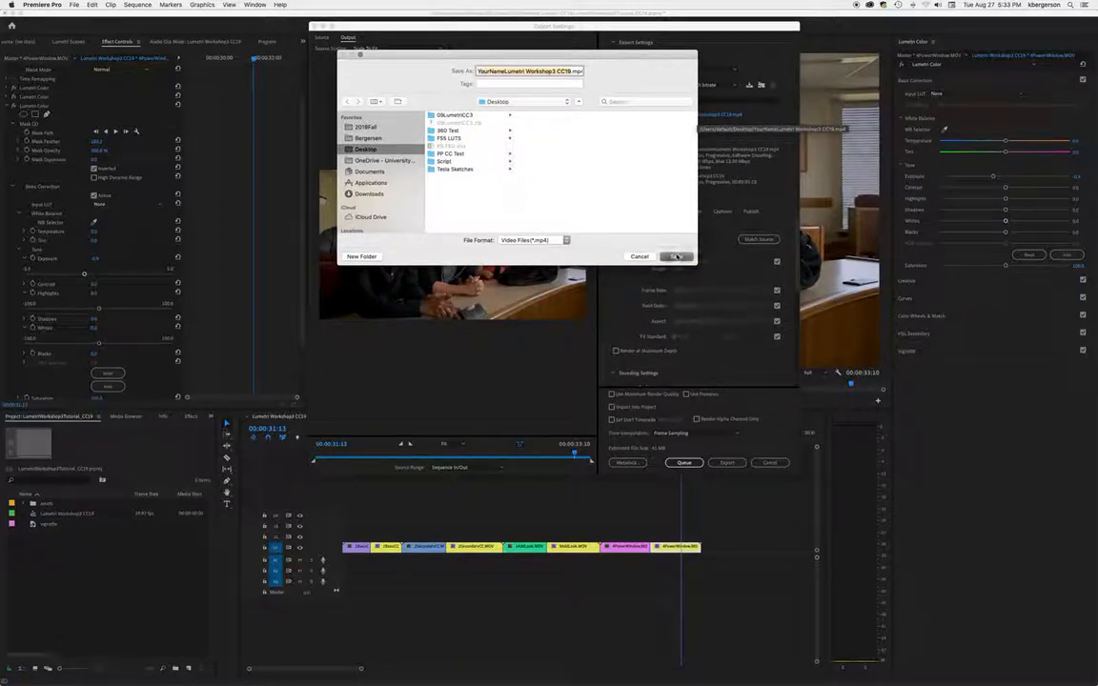
click(676, 256)
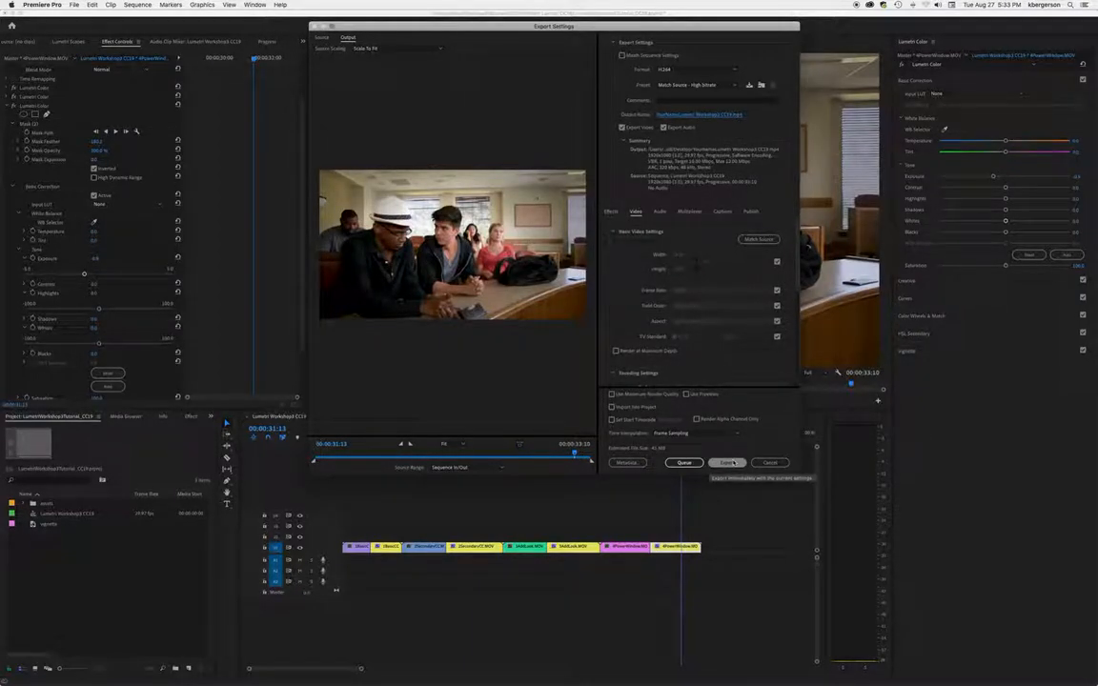